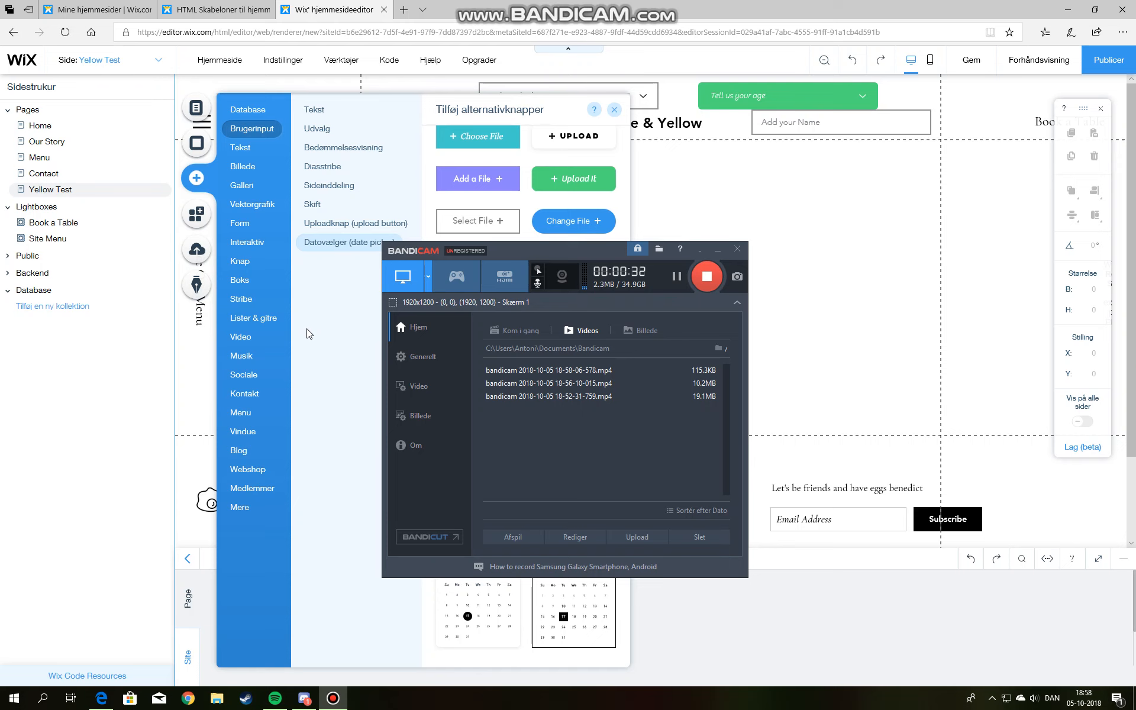
- Add the blue "Change File" upload button to the Yellow Test page and place it just below the header at about X 8, Y 123
click(303, 336)
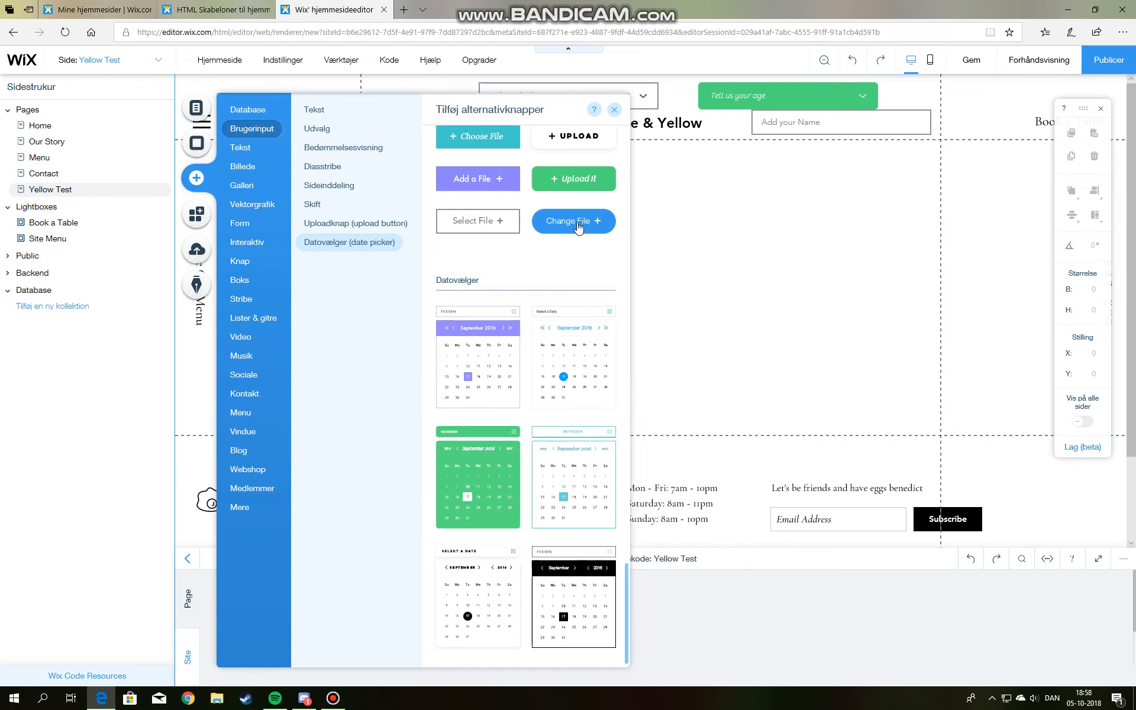
drag(580, 229, 658, 362)
drag(631, 311, 417, 168)
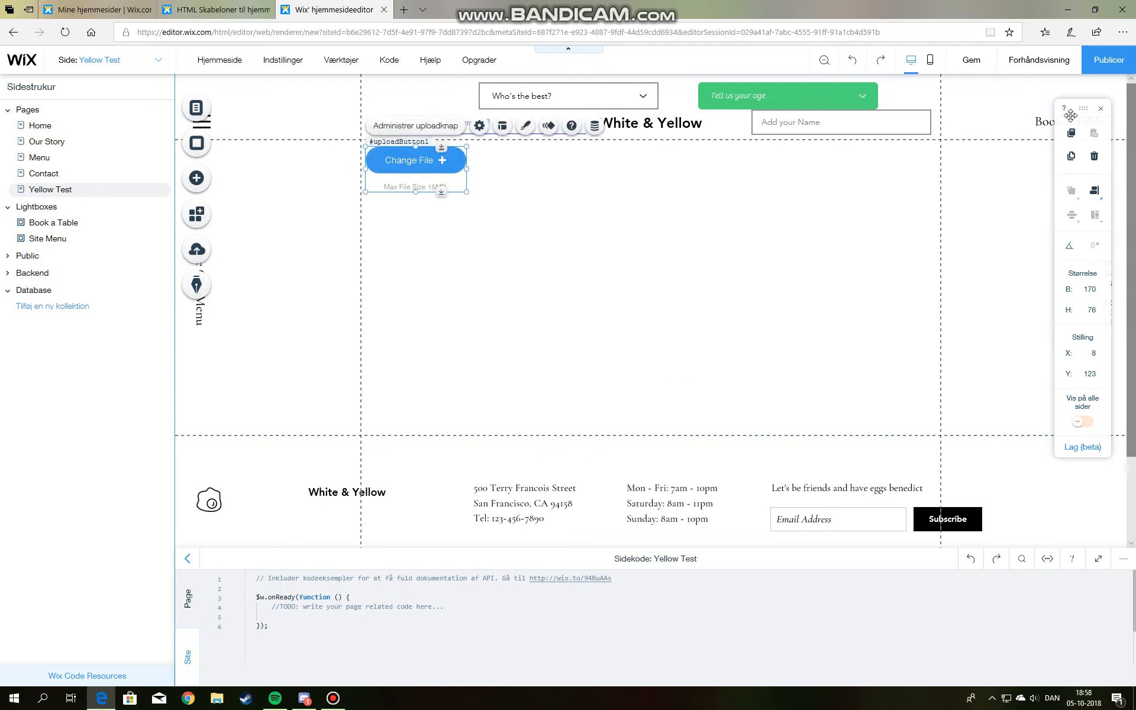
- Preview the site and test the "Change File" button by choosing the video "[Roblox] Secrets in INFINITY RPG" from the Roblox folder
click(1039, 59)
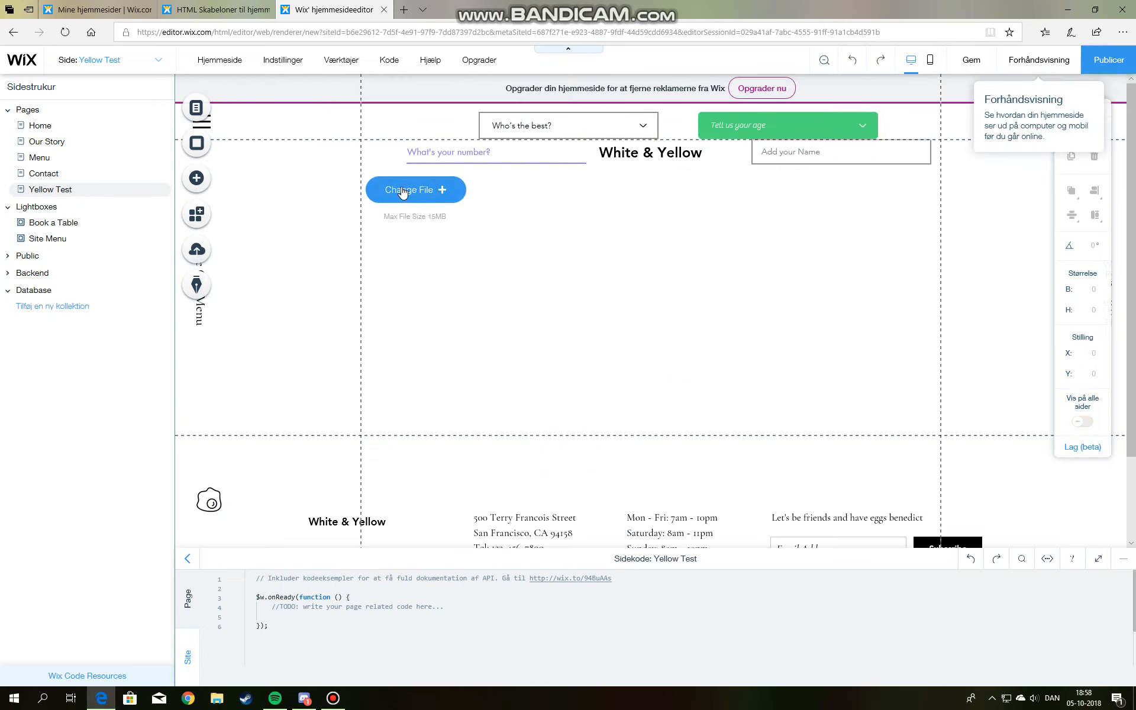
click(325, 188)
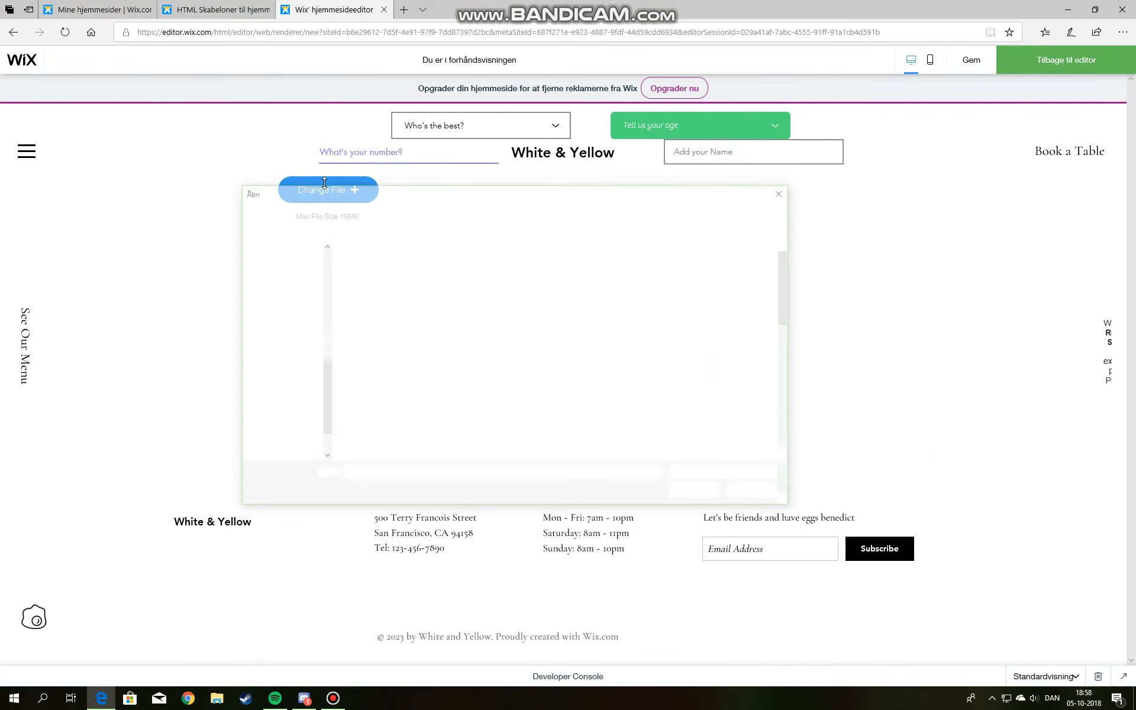
click(434, 275)
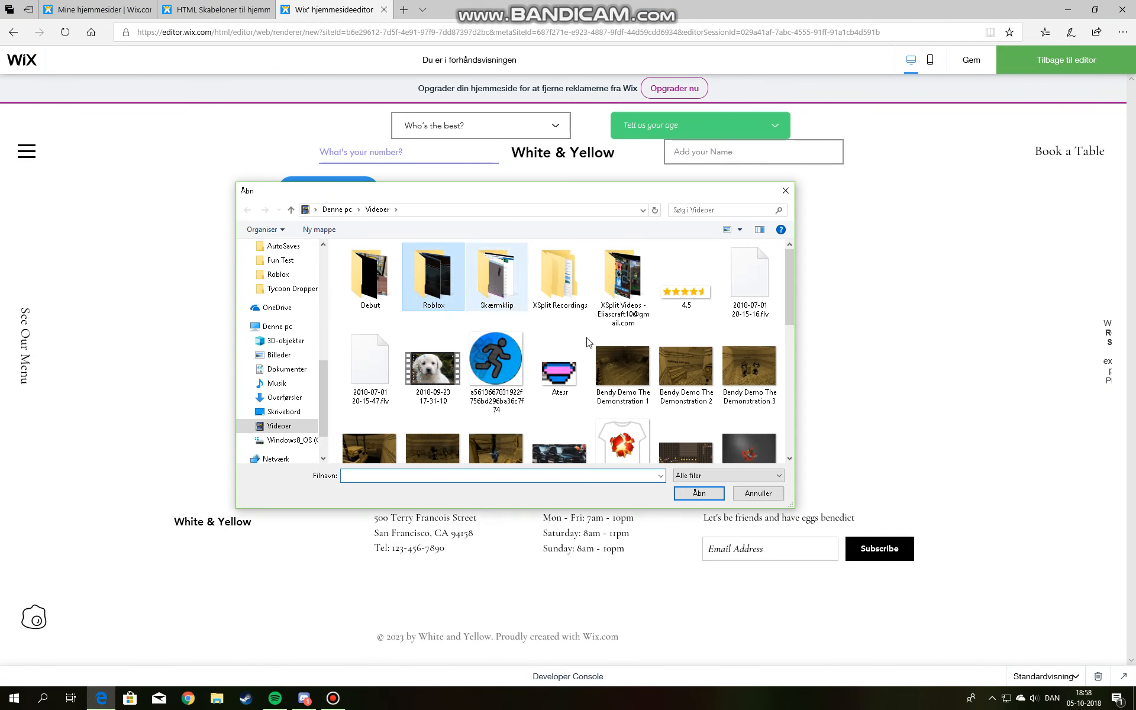
click(699, 499)
click(560, 278)
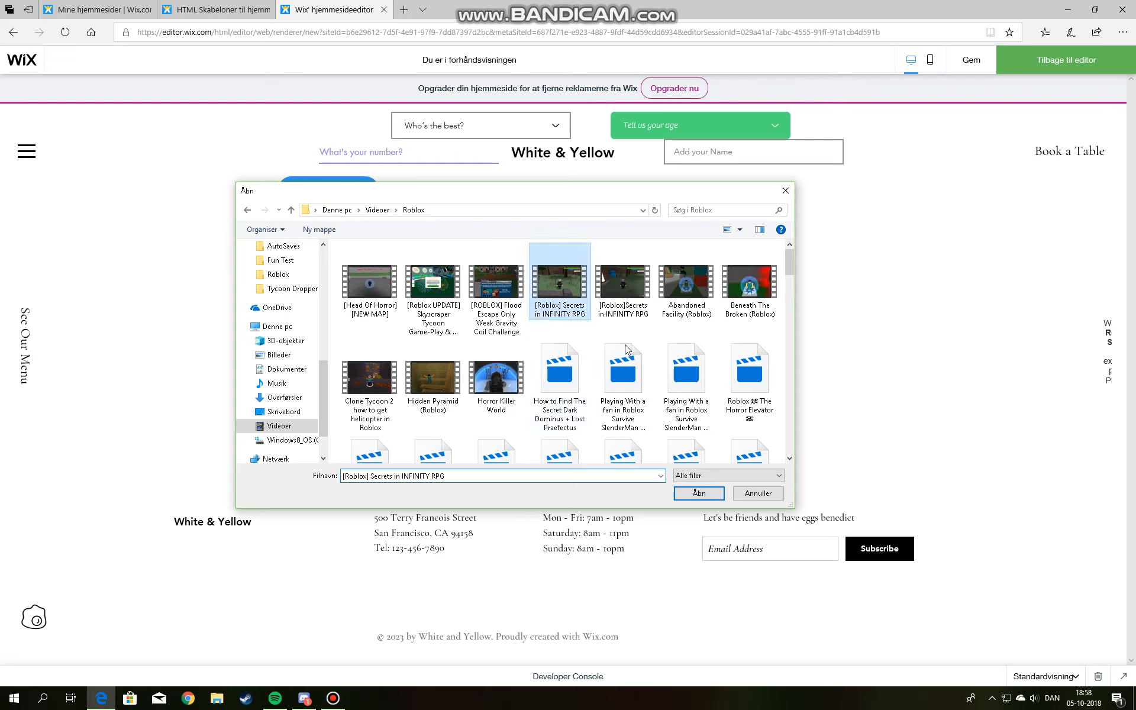
click(692, 494)
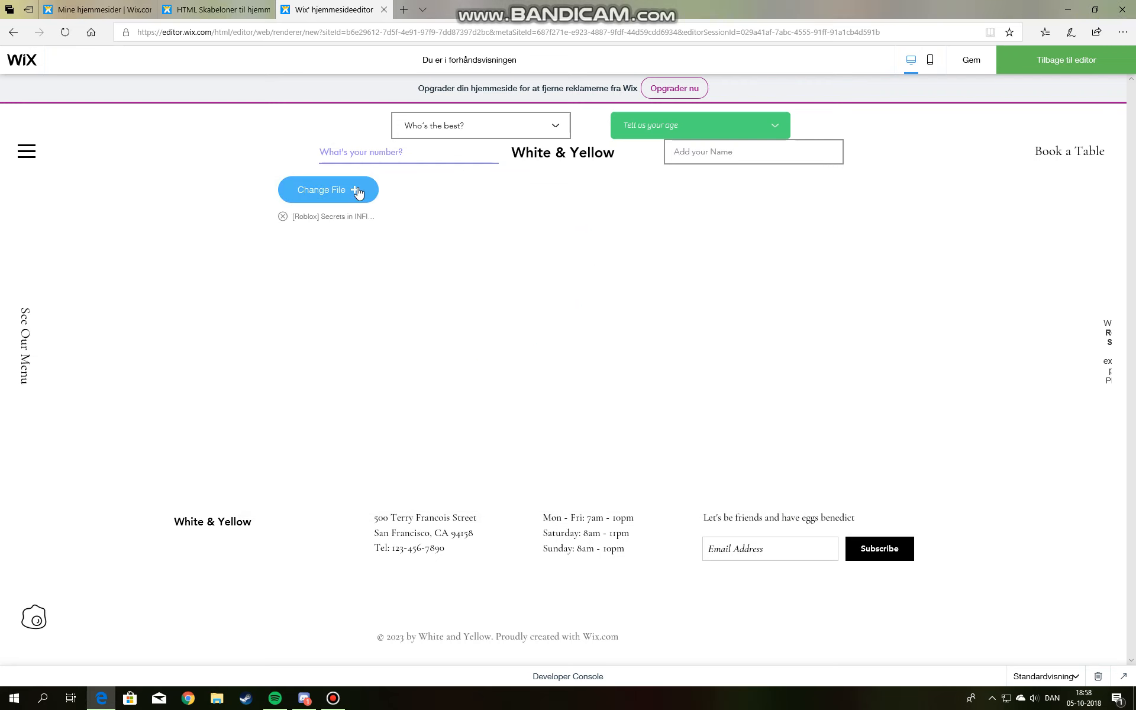
- Reopen and dismiss the file chooser in the preview, and remove the selected video from the upload field
click(359, 191)
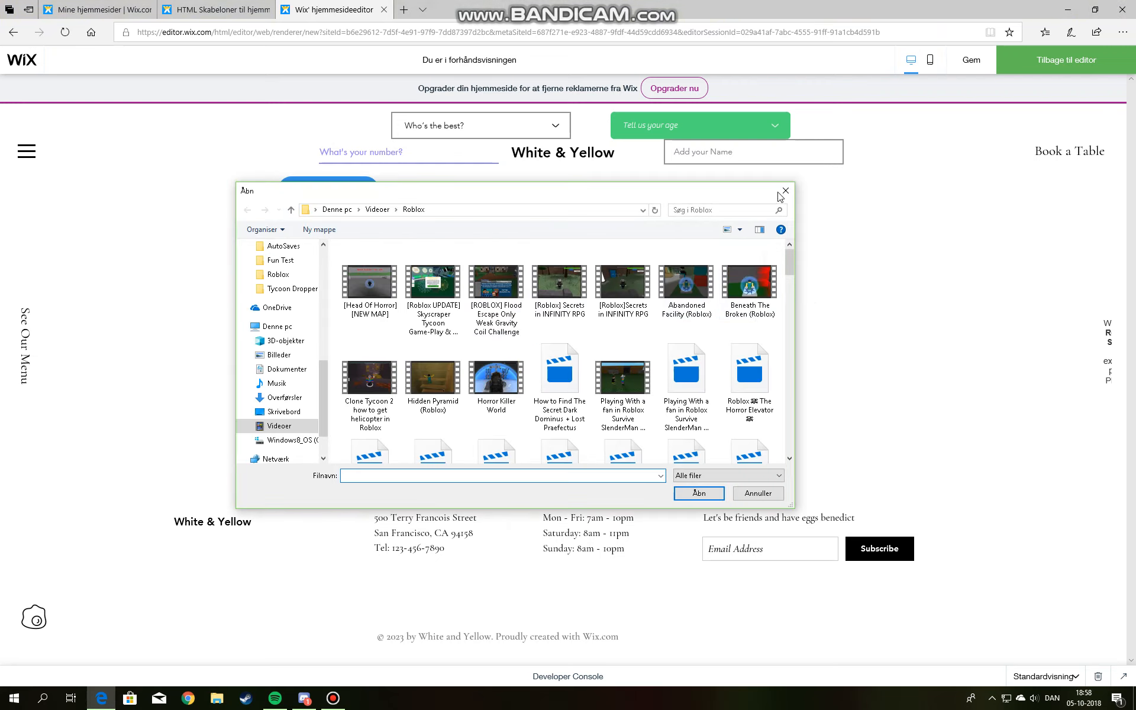
click(786, 191)
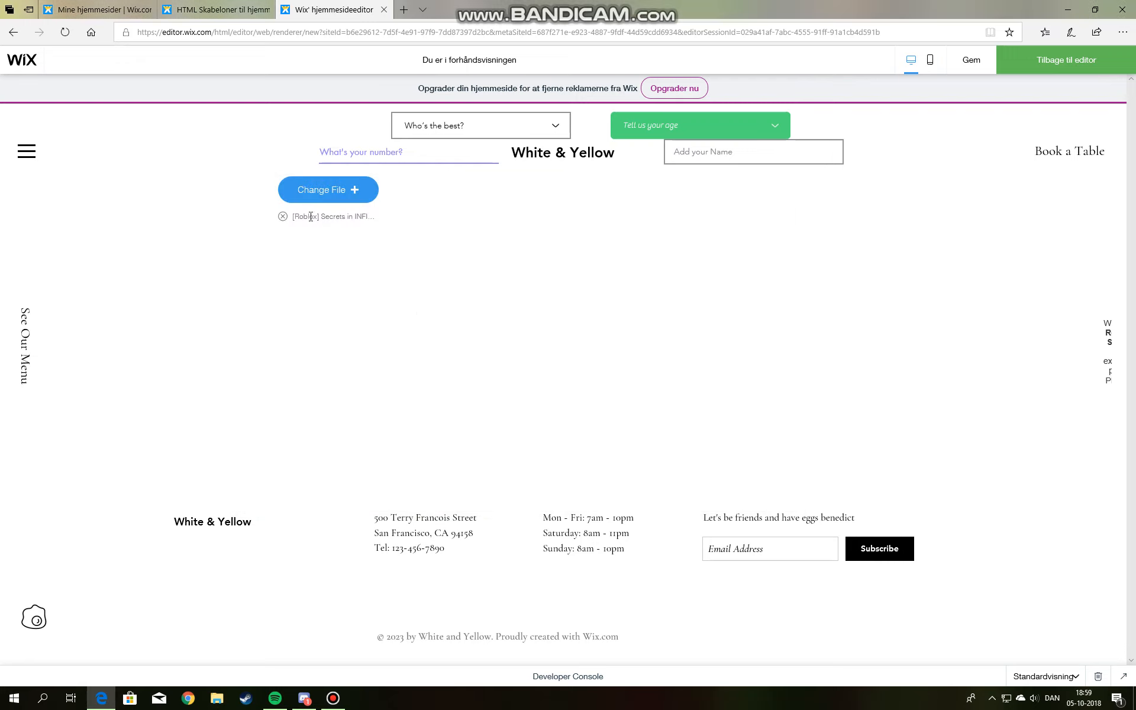
click(283, 216)
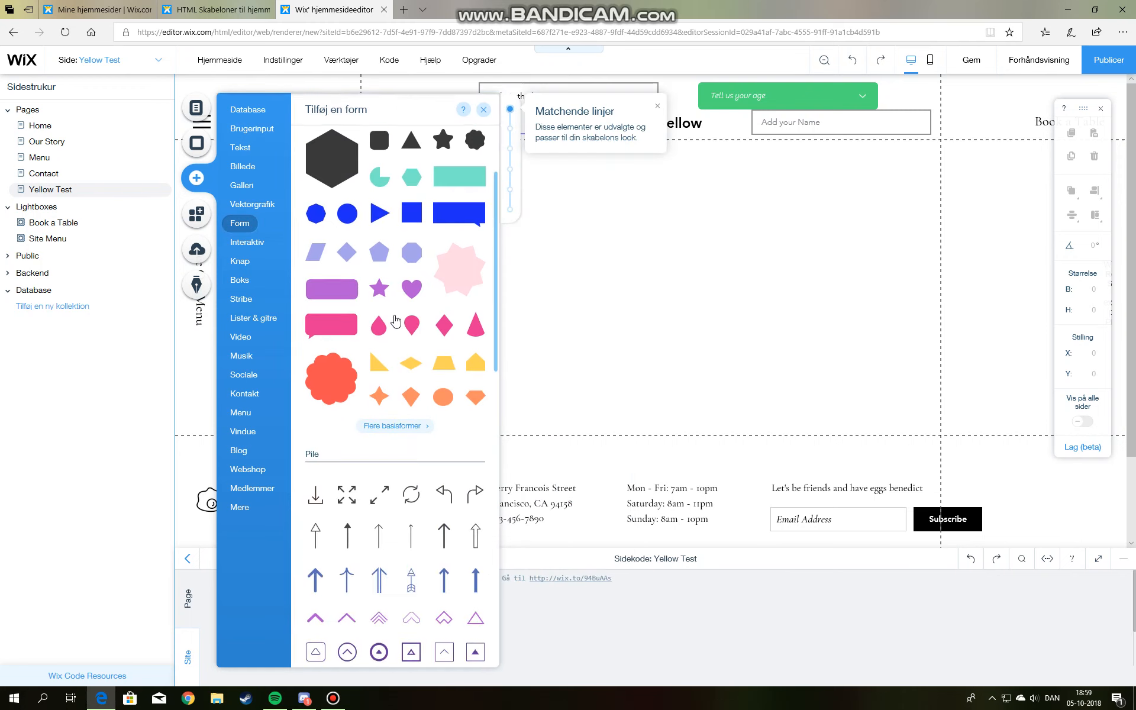
- Add the green "Upload It" button and place it beside the "Change File" button at about X 190, Y 129
mouse_move(239, 176)
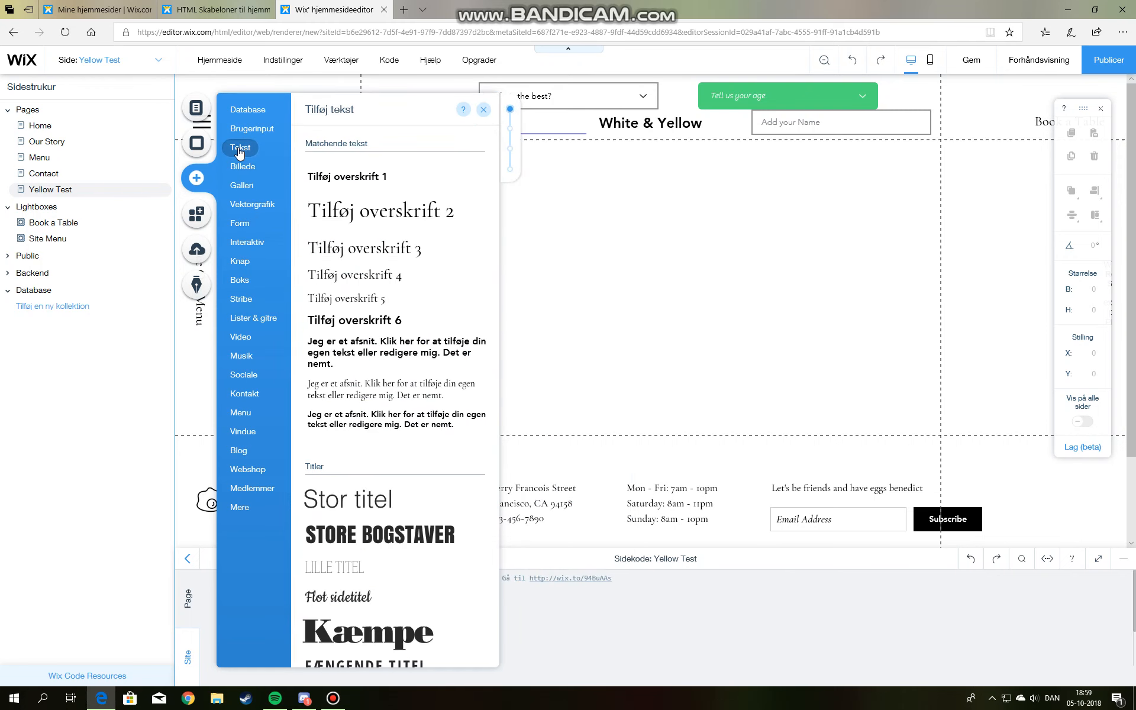
mouse_move(239, 134)
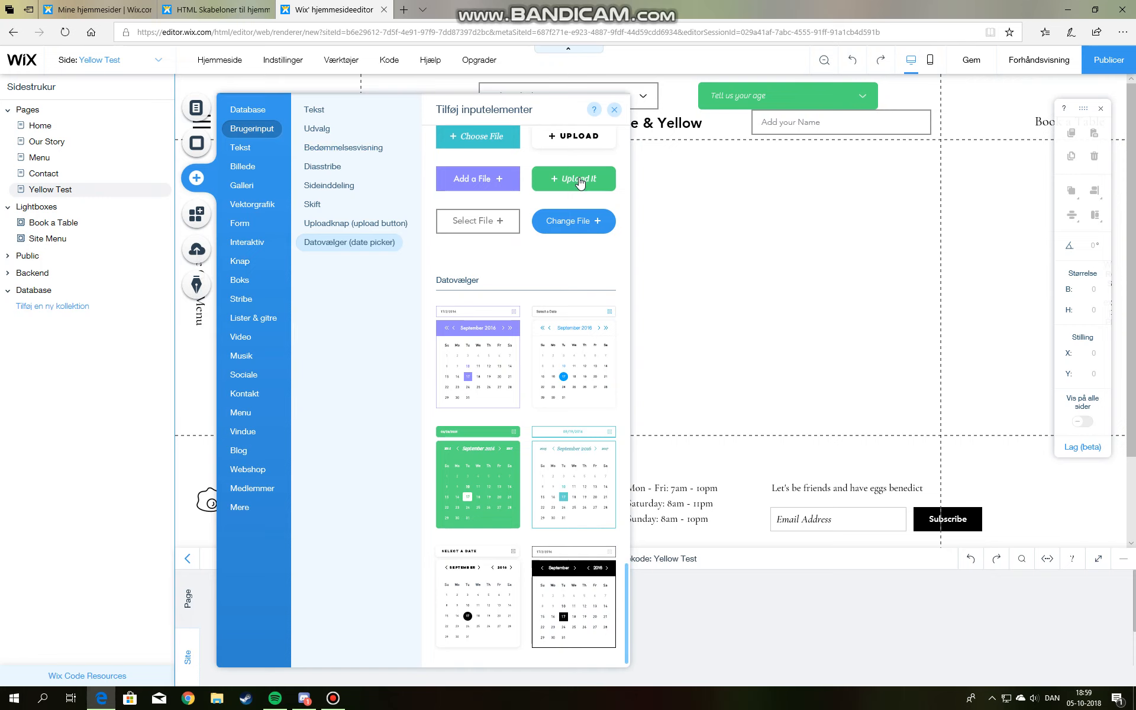
drag(587, 193, 687, 382)
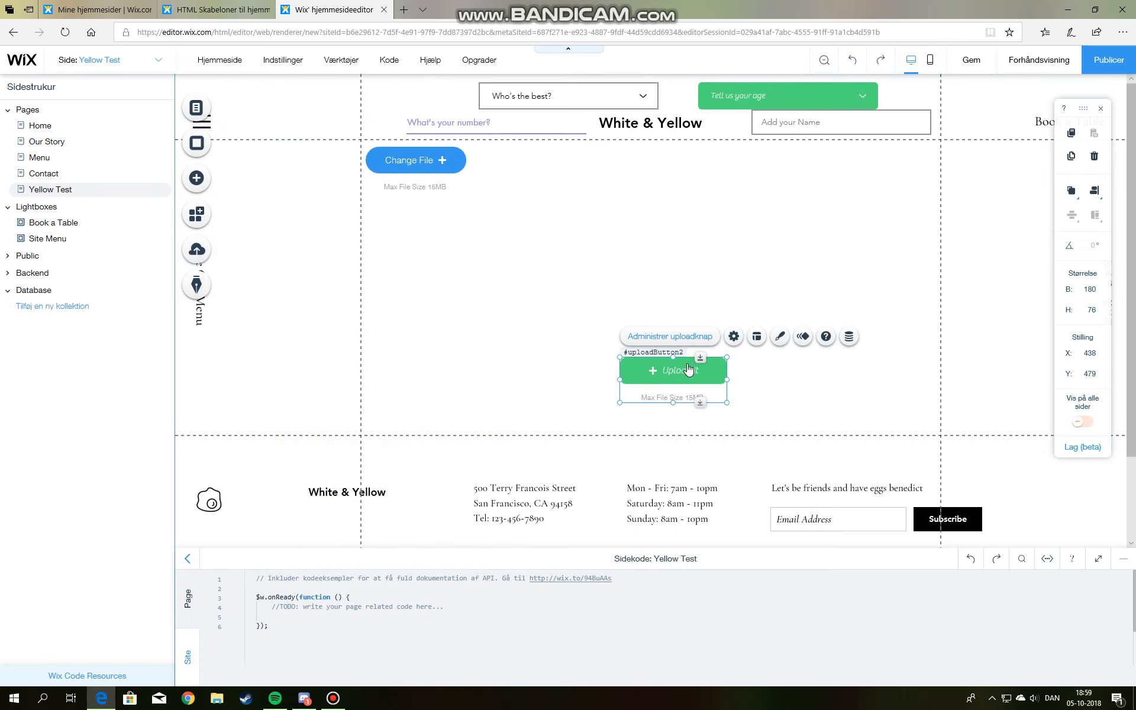
drag(548, 209, 528, 164)
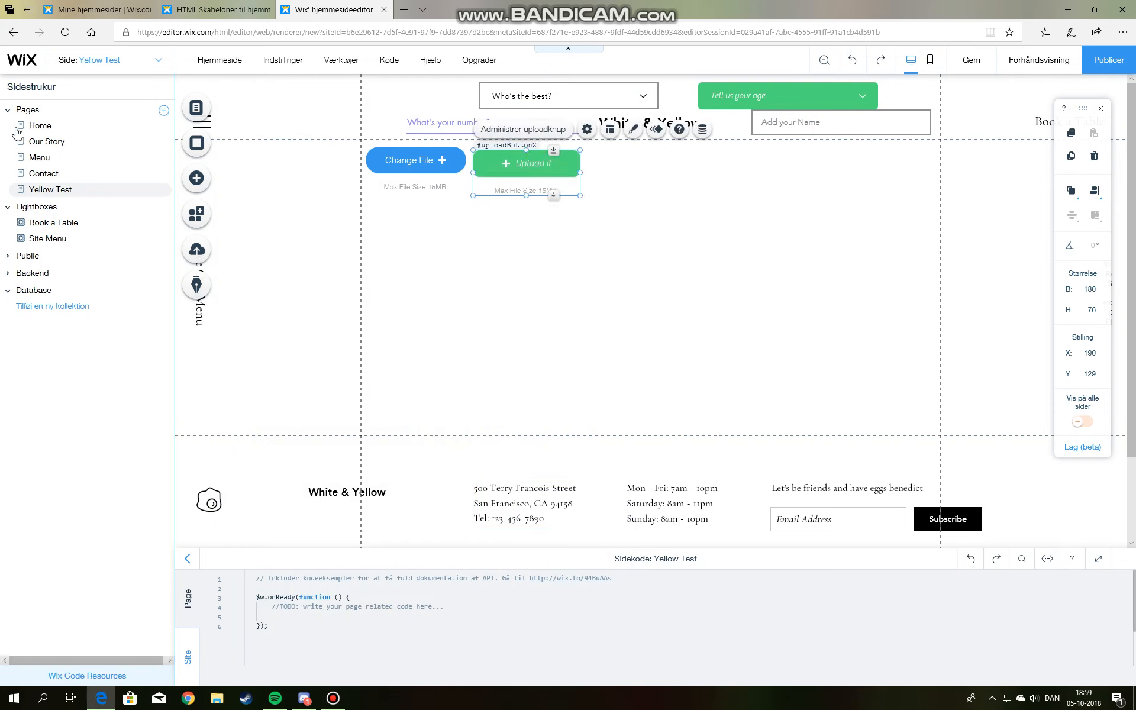
- Add the "STORE BOGSTAVER" title text and place it below the upload buttons at about X 163, Y 284
click(197, 143)
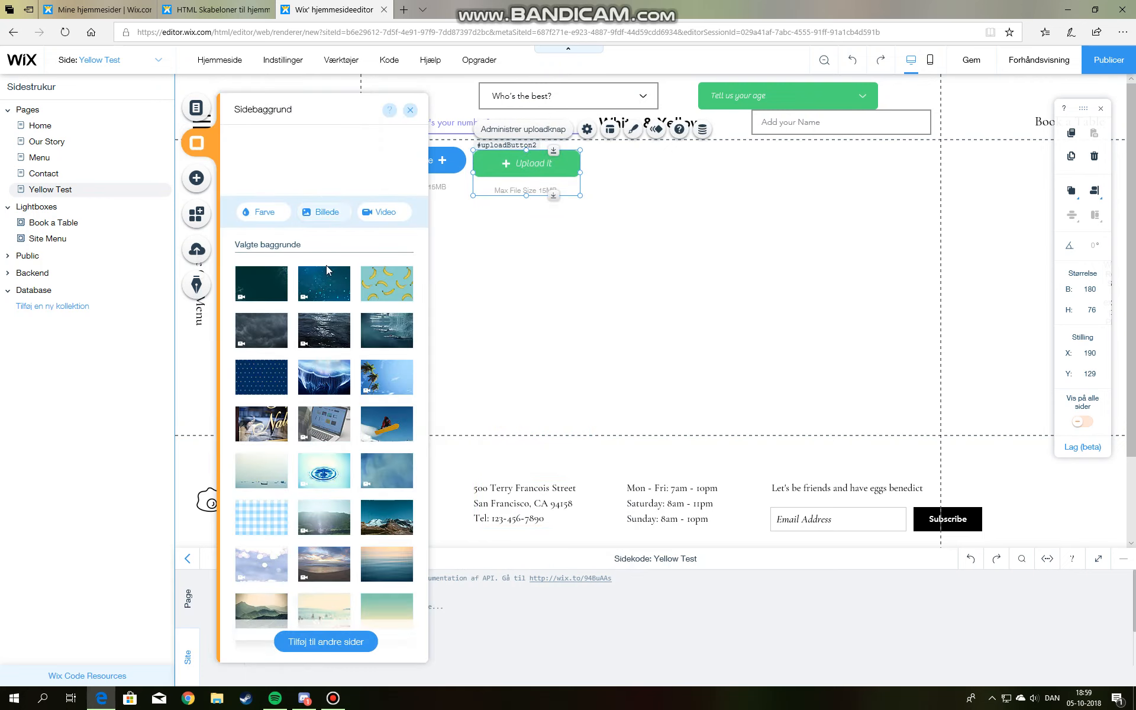
click(199, 185)
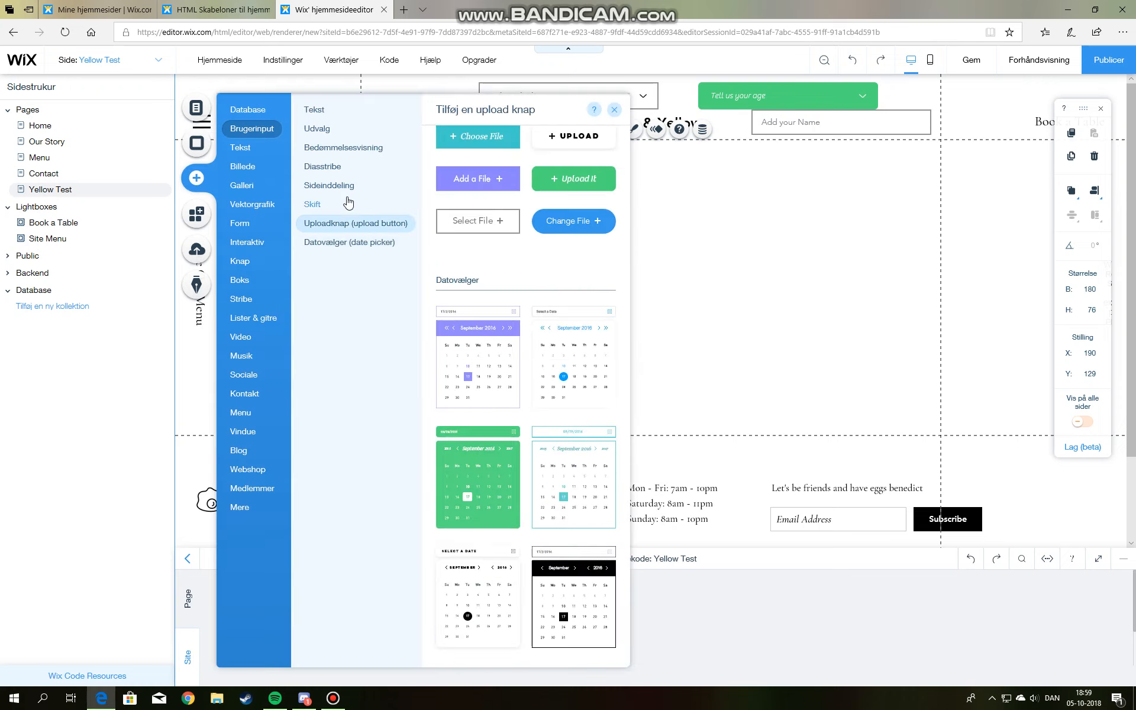
mouse_move(245, 154)
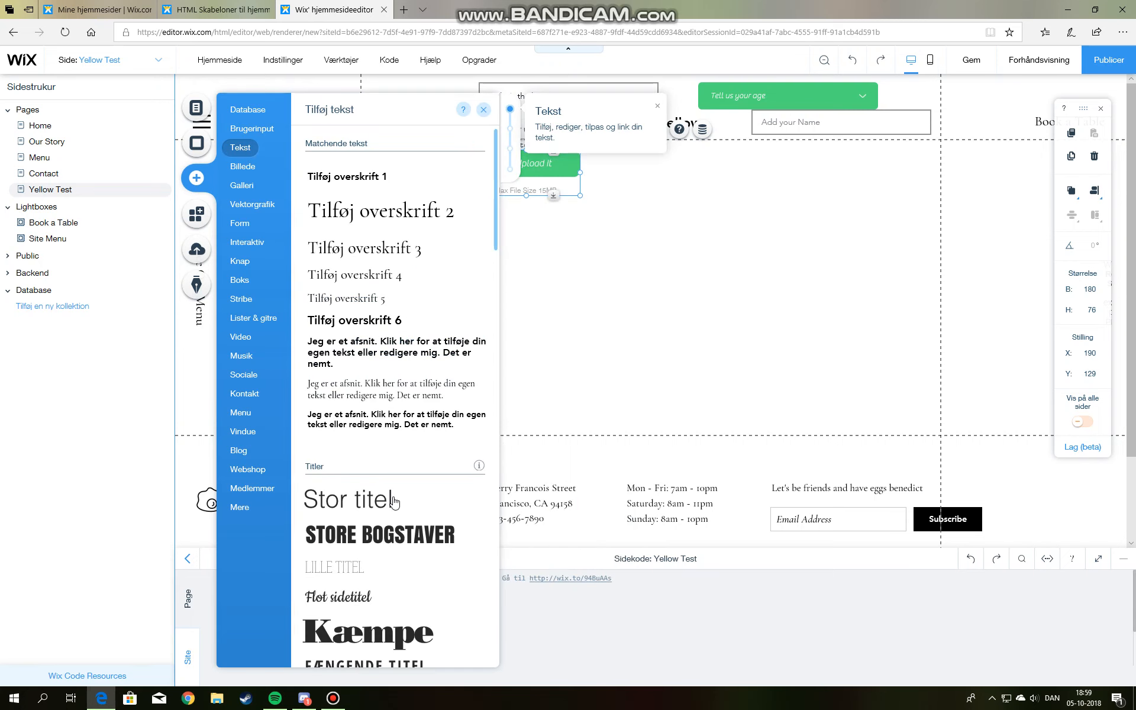
click(372, 535)
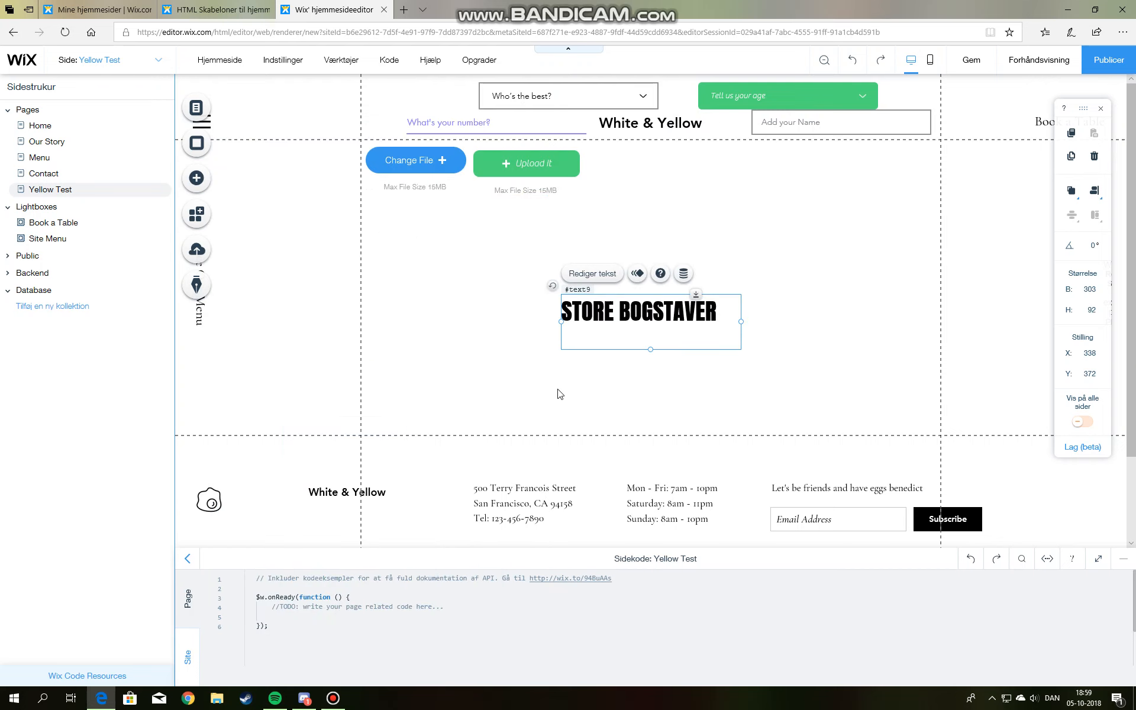
drag(531, 251, 477, 230)
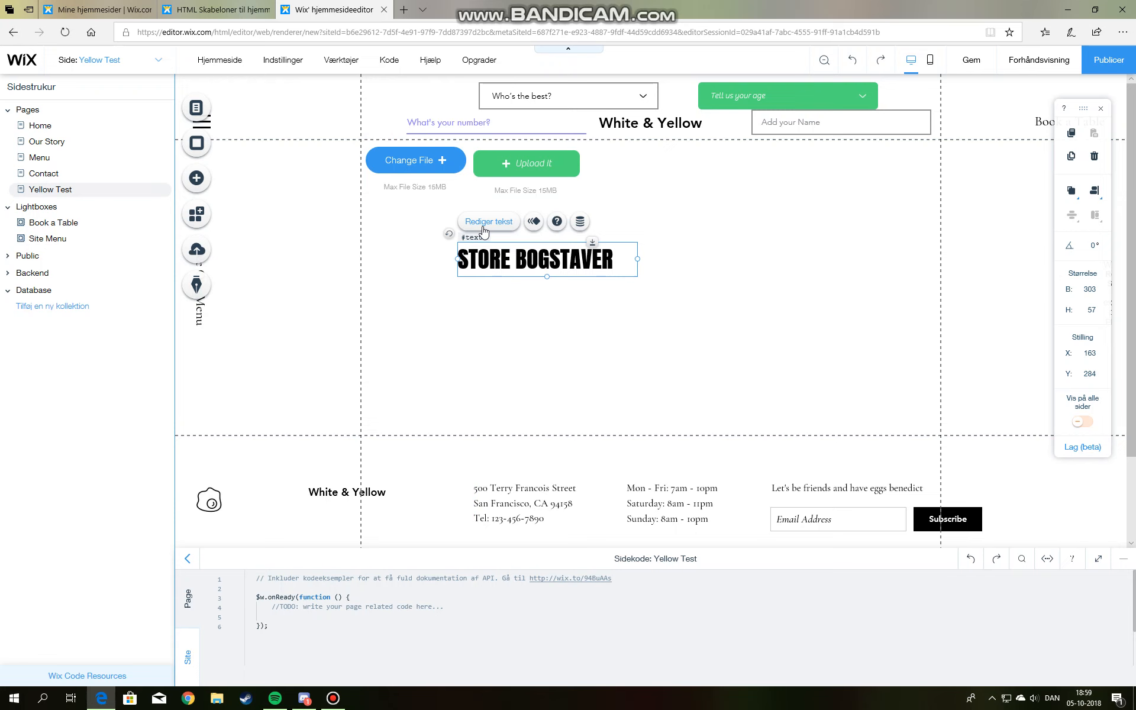
- Replace the title's text with "Hi" and the person's first name, and move it to about X 272, Y 256
click(479, 222)
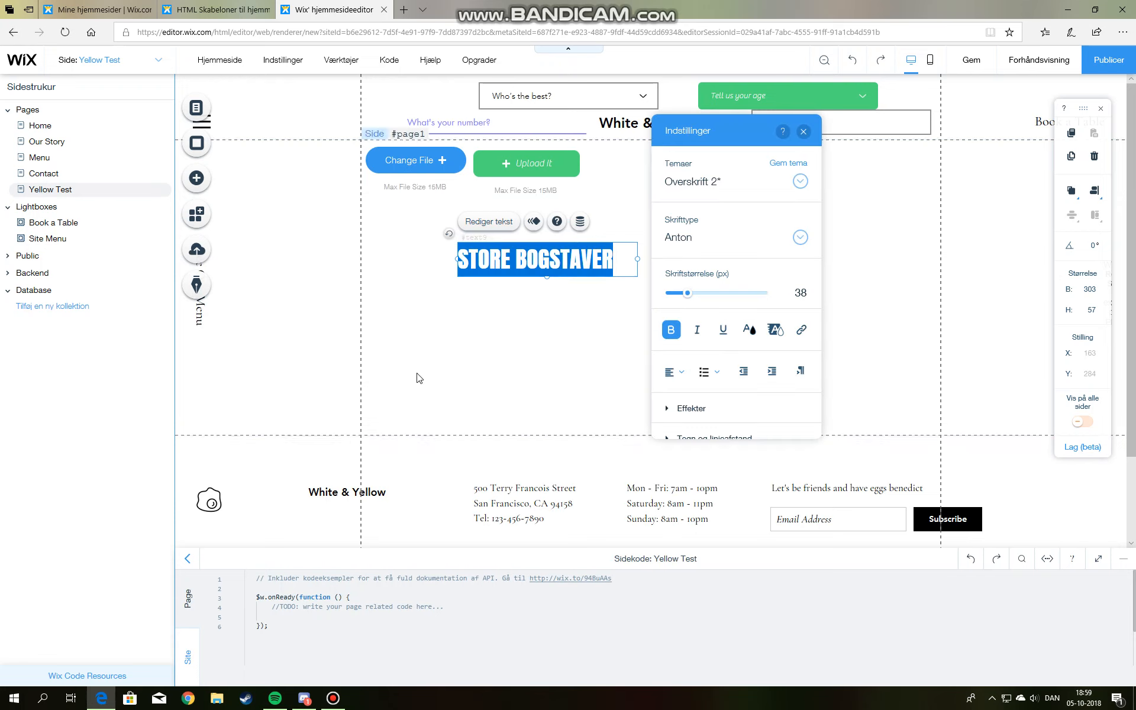
key(BackSpace)
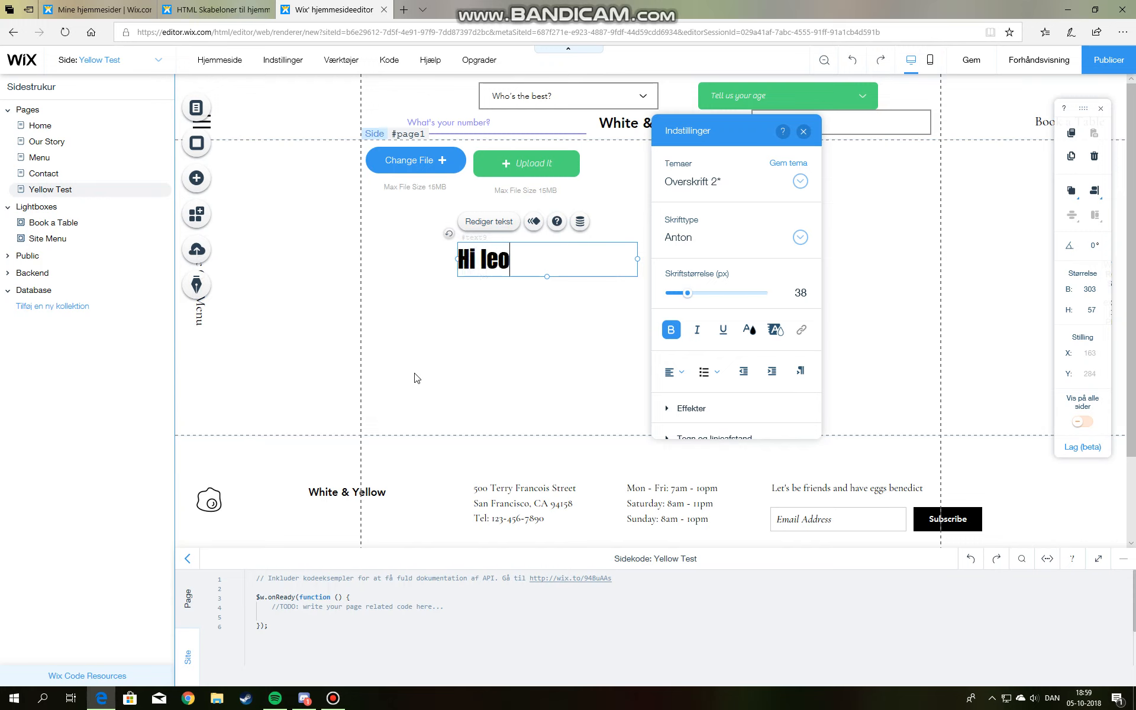
click(806, 134)
drag(542, 258, 675, 179)
drag(604, 221, 571, 225)
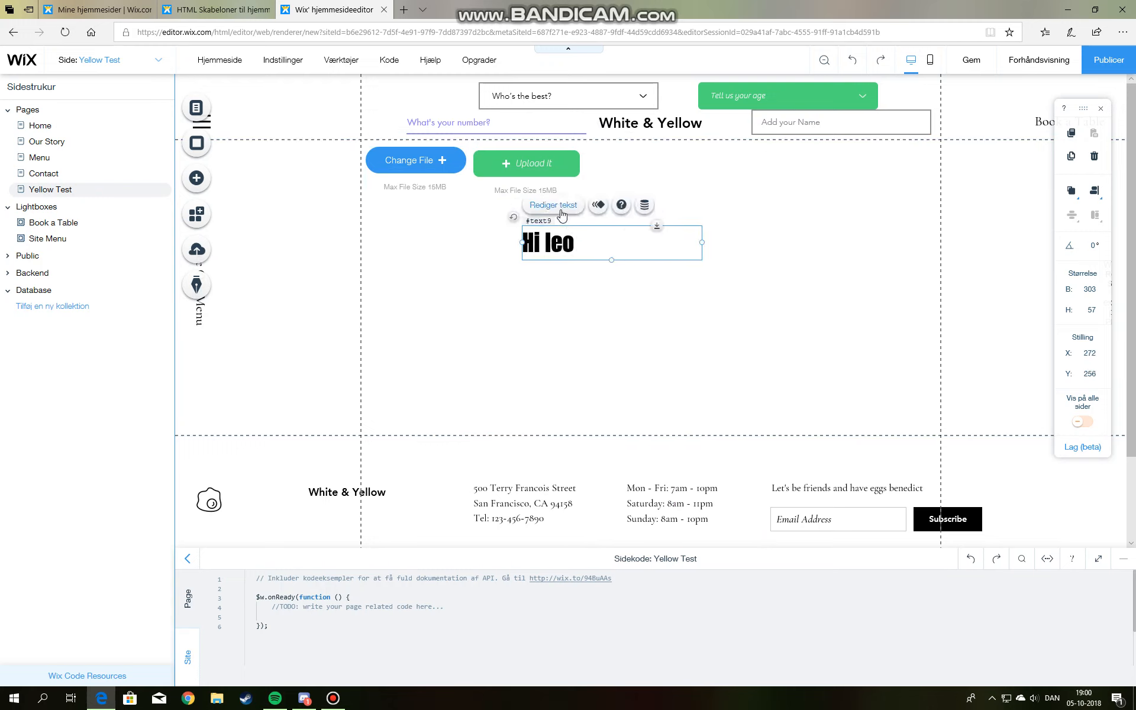
- Enlarge the greeting text's font size so the words nearly fill the width of the text box
double_click(566, 241)
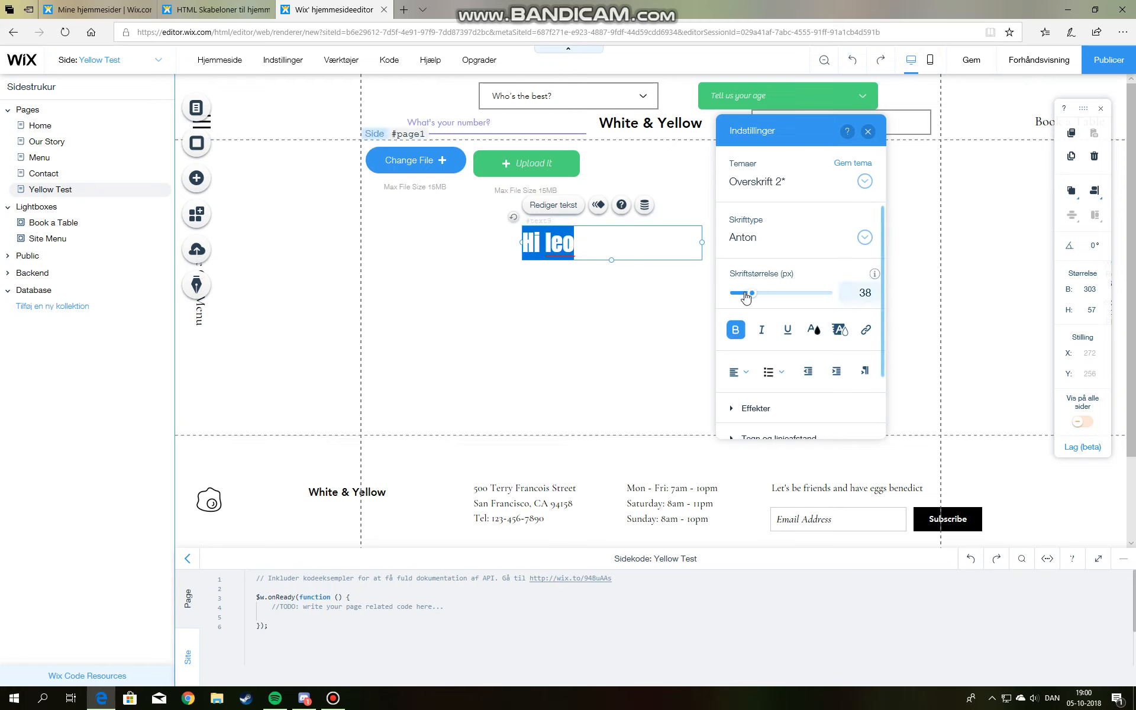
drag(760, 296, 799, 294)
click(866, 133)
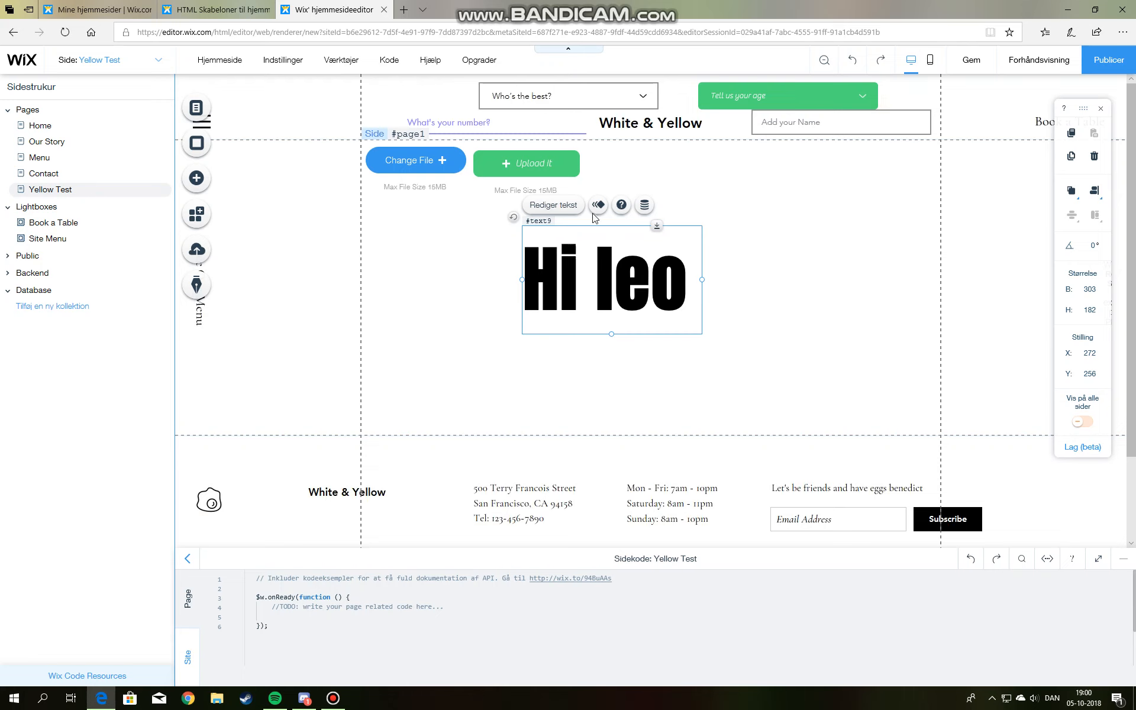
- Preview the Yellow Test page with its new upload buttons and greeting, and return to the editor
click(1045, 62)
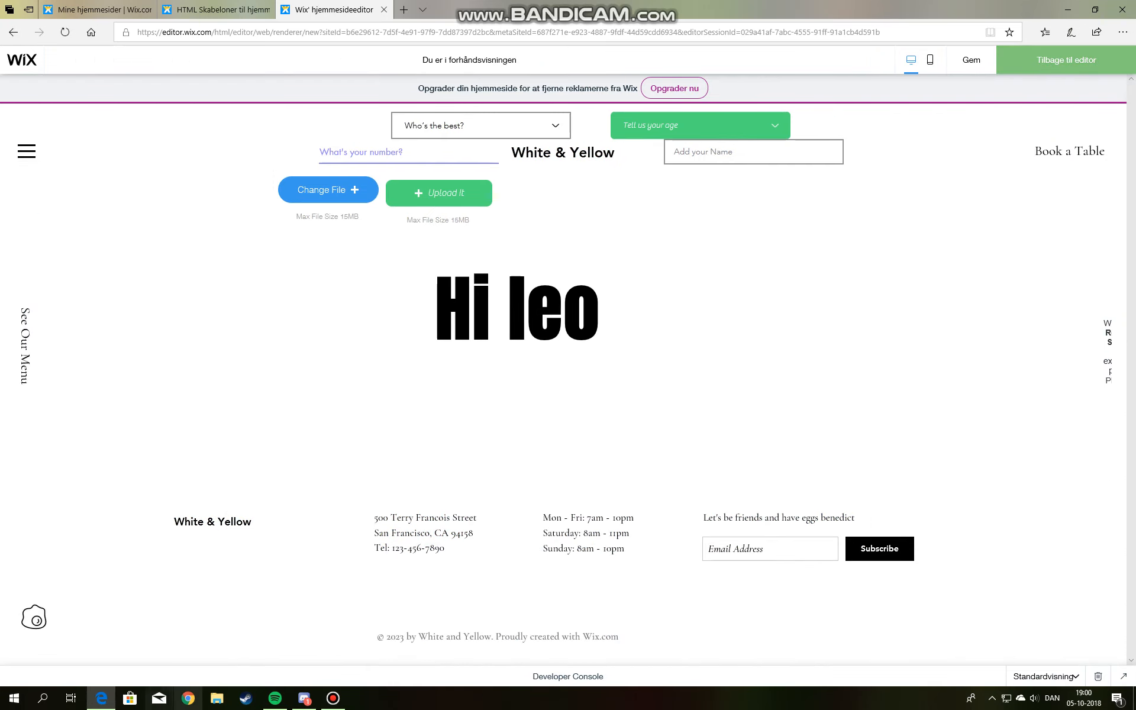
click(331, 700)
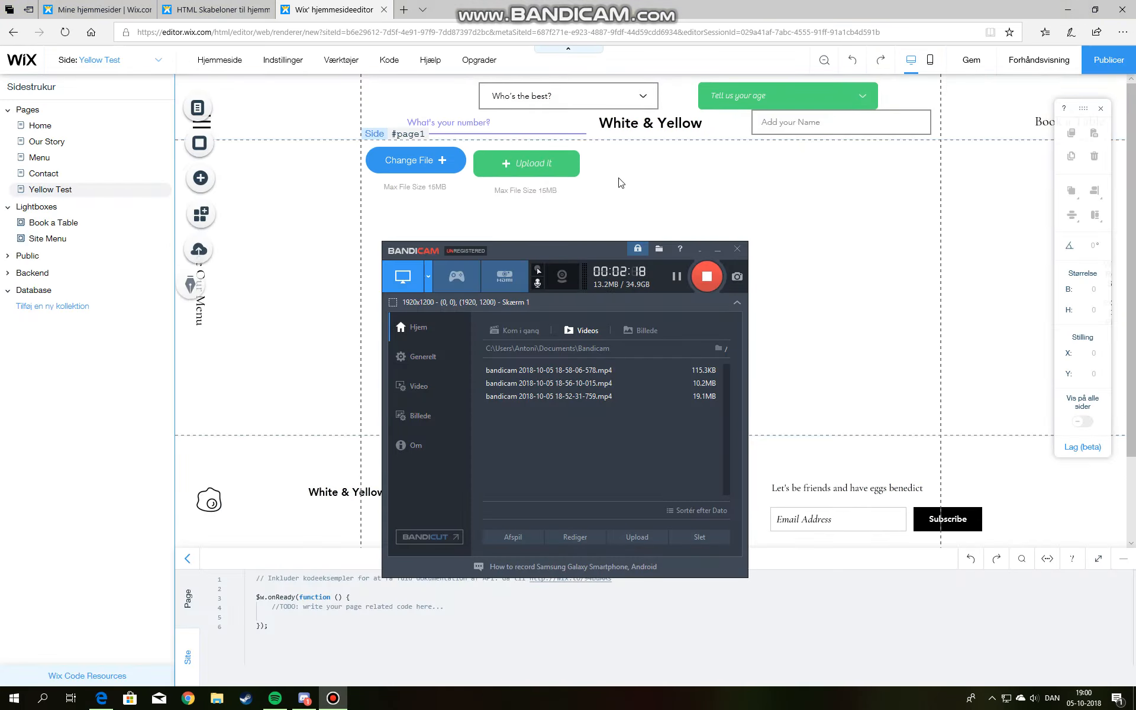
click(620, 182)
- Apply the "hoppe ind" animation to the greeting text and play it with its default settings
click(615, 255)
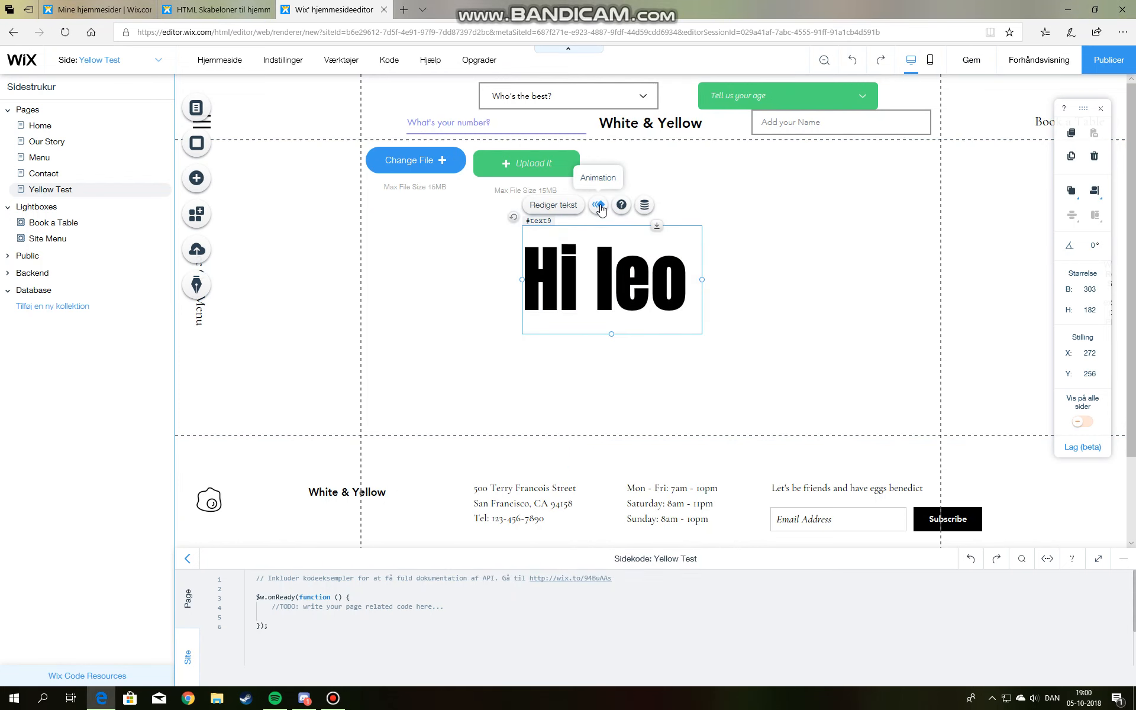
click(599, 205)
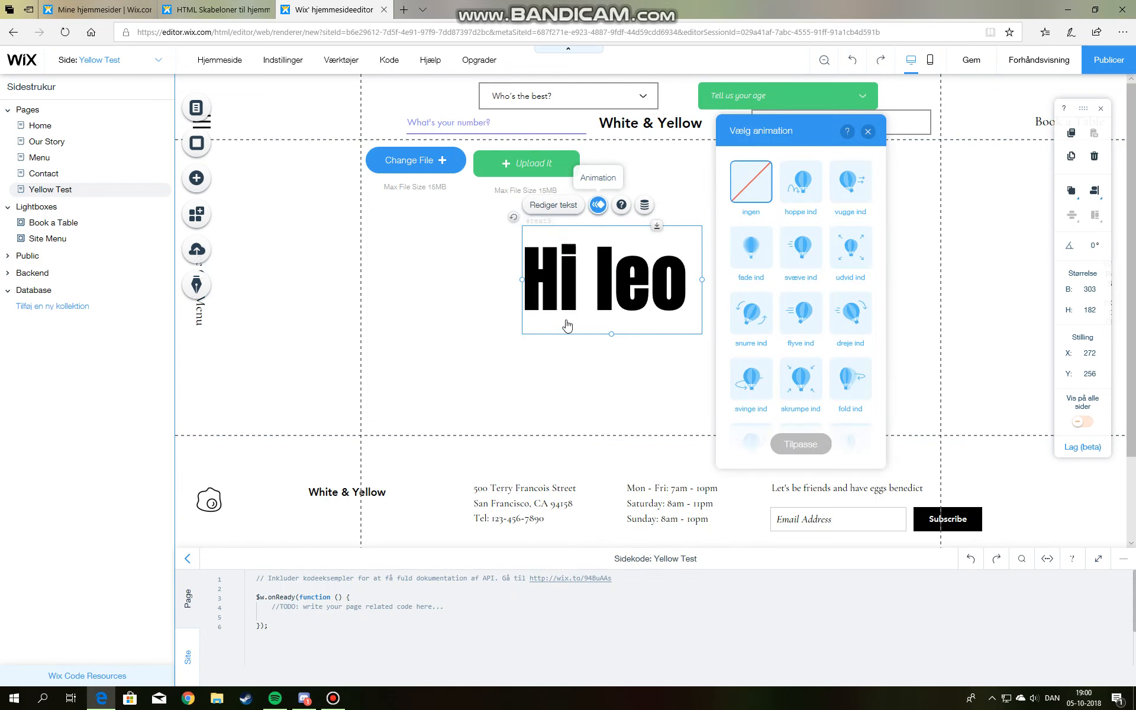
click(801, 190)
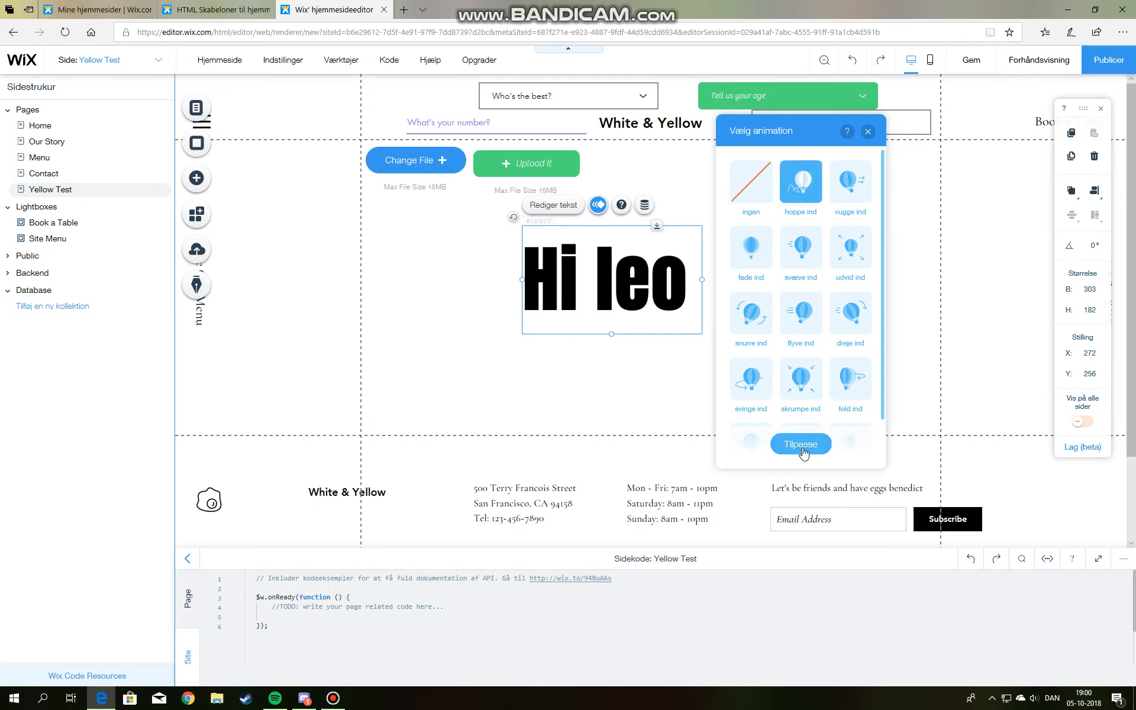
click(802, 445)
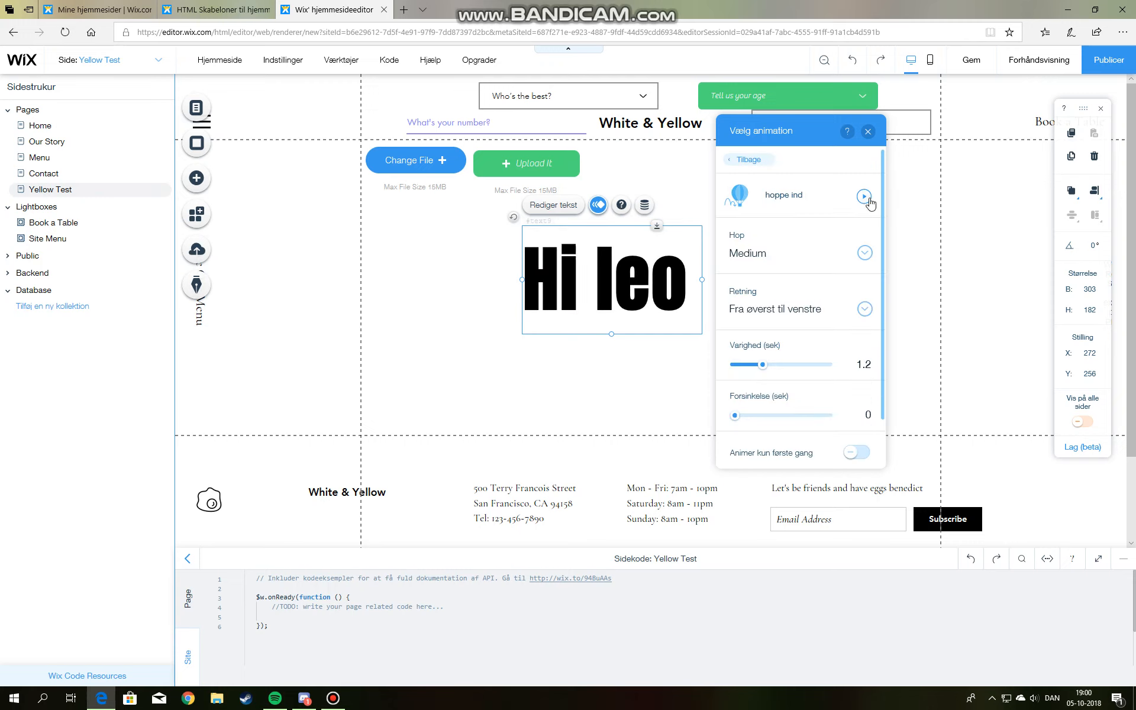
click(870, 203)
click(868, 131)
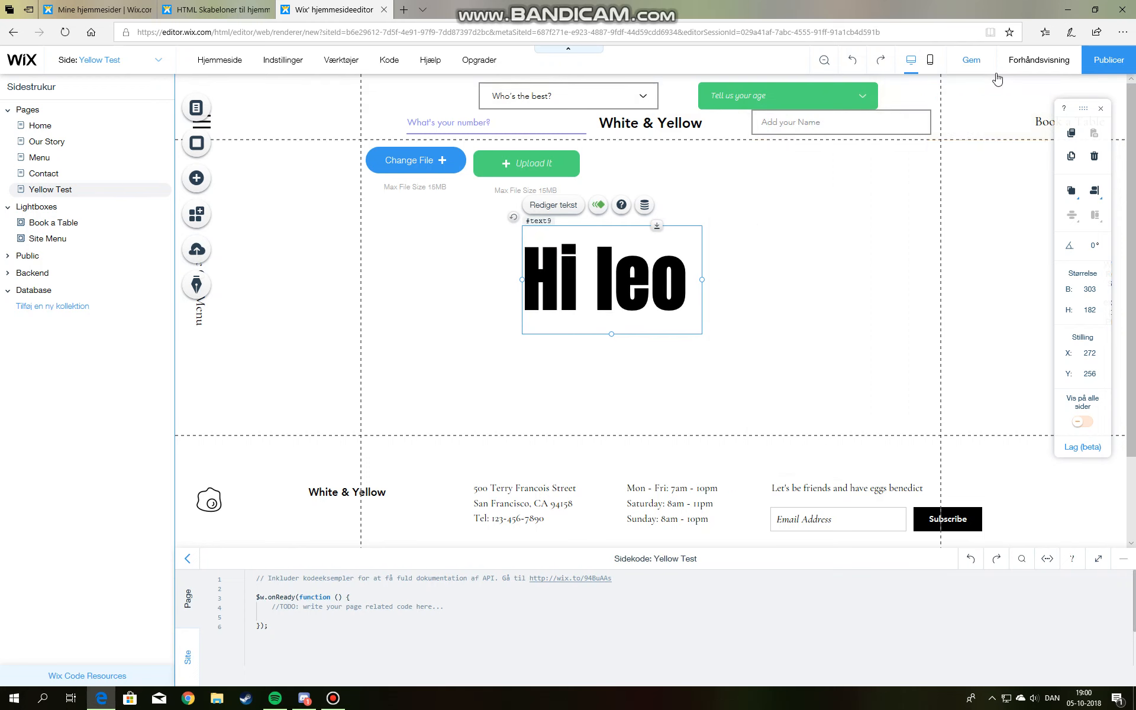
- Switch from the Yellow Test page to the Home page for editing
click(213, 113)
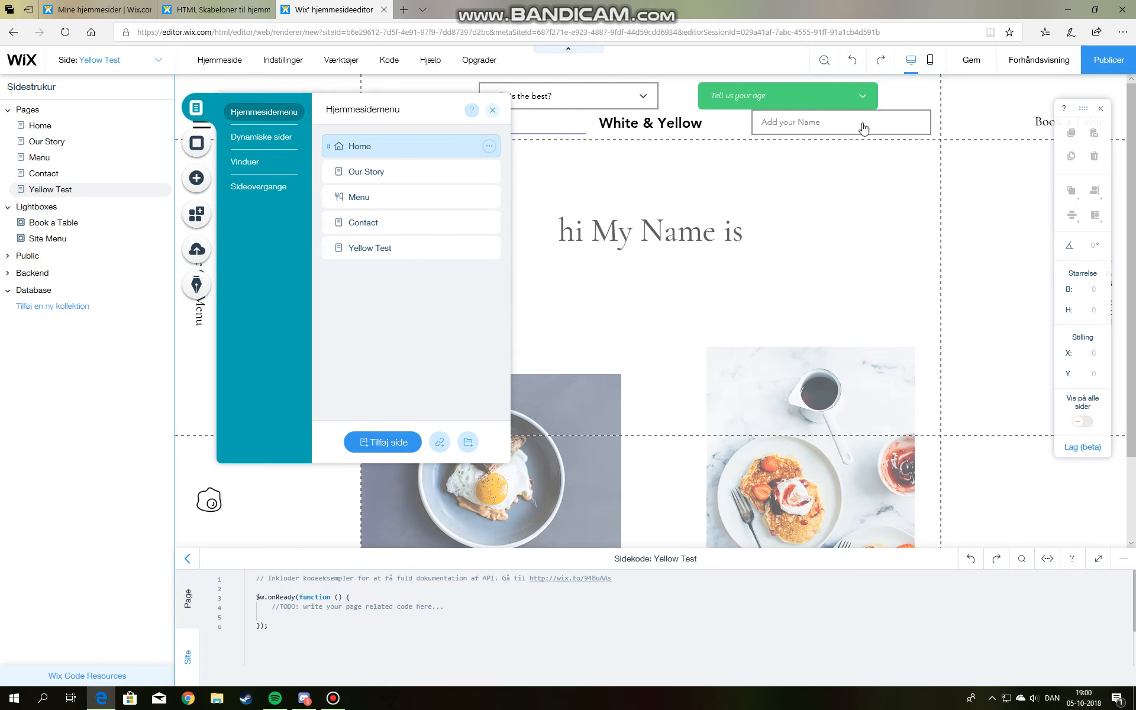
click(493, 111)
click(535, 101)
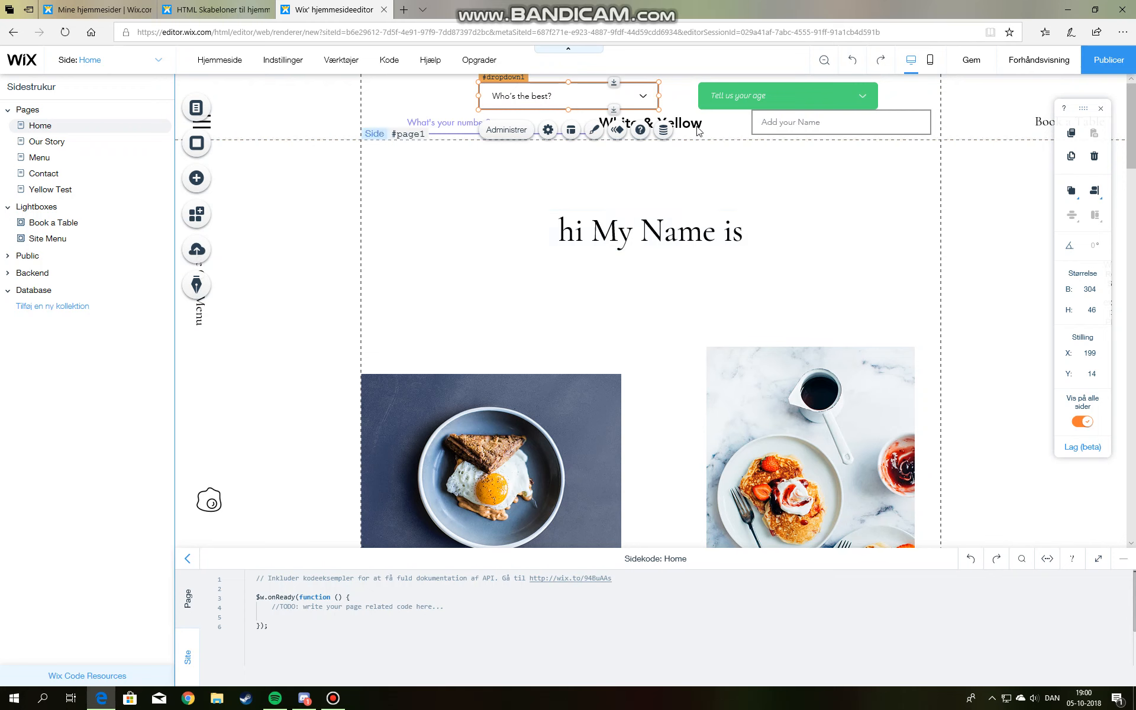
- Apply the "hoppe ind" animation to the "White & Yellow" title button in the header
click(671, 122)
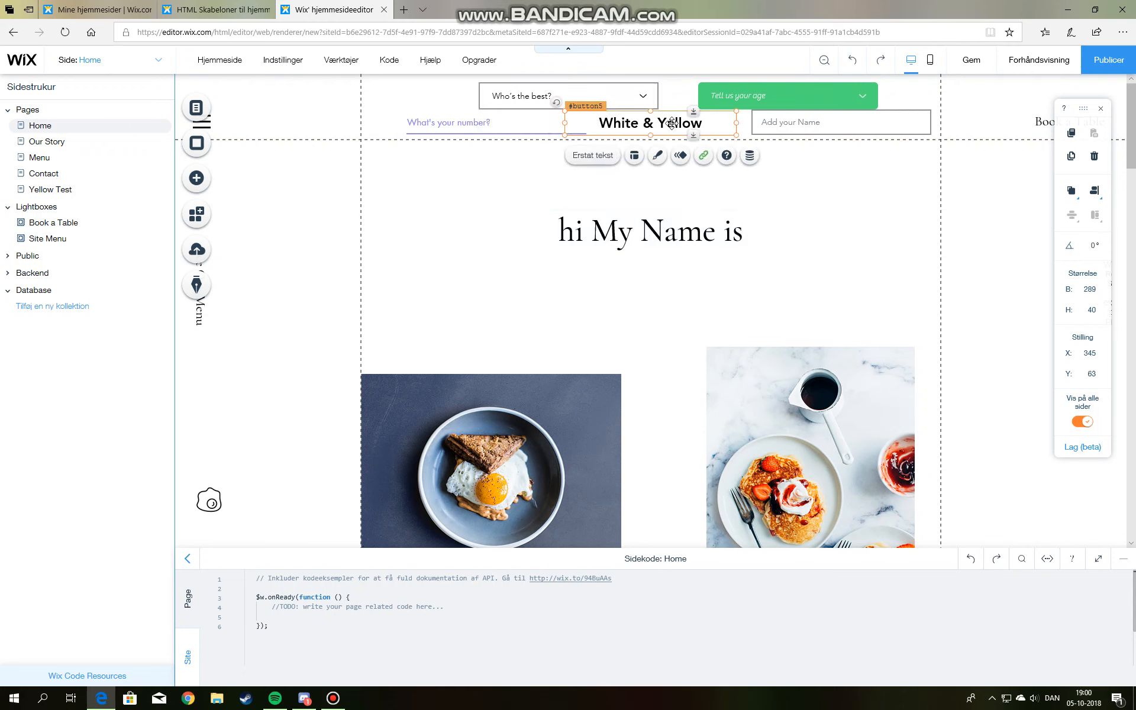
click(680, 155)
click(457, 178)
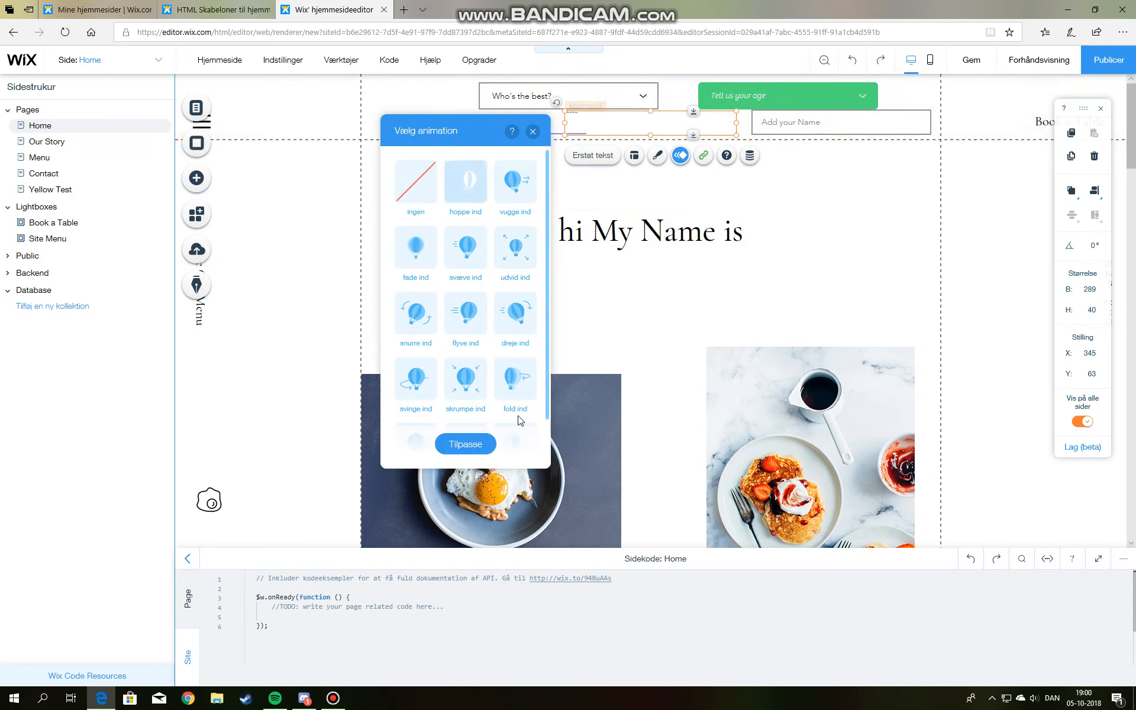
- Check the "hoppe ind" animation settings of the title button and open the Home page preview
click(477, 442)
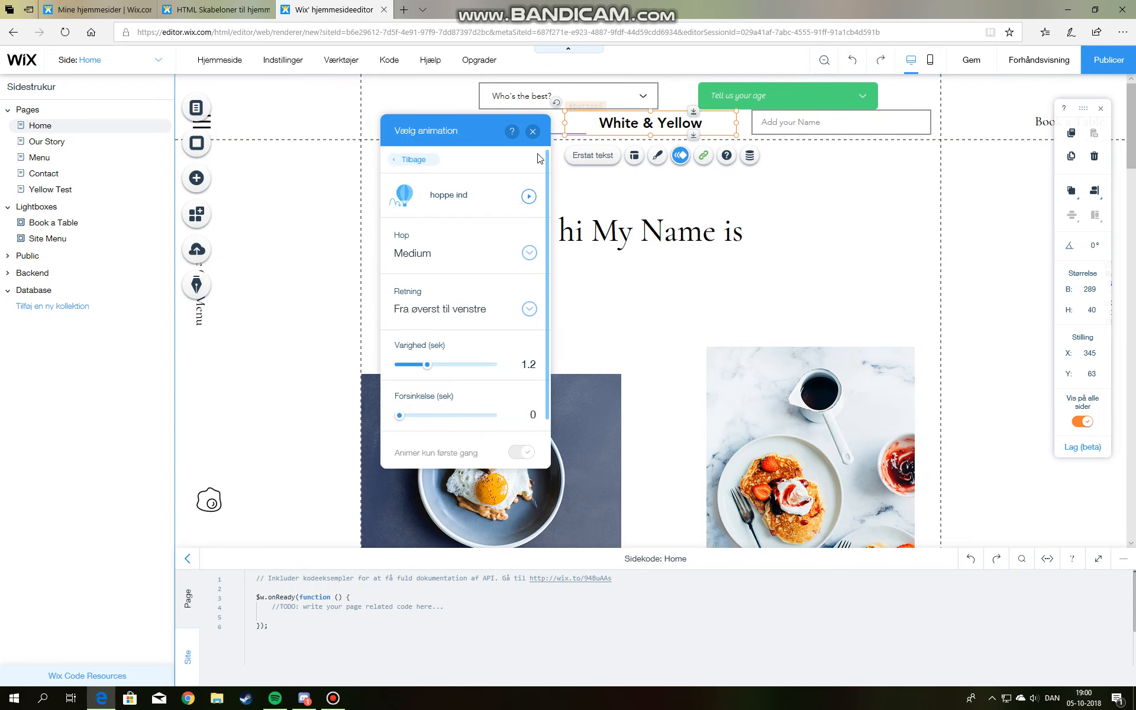
click(533, 131)
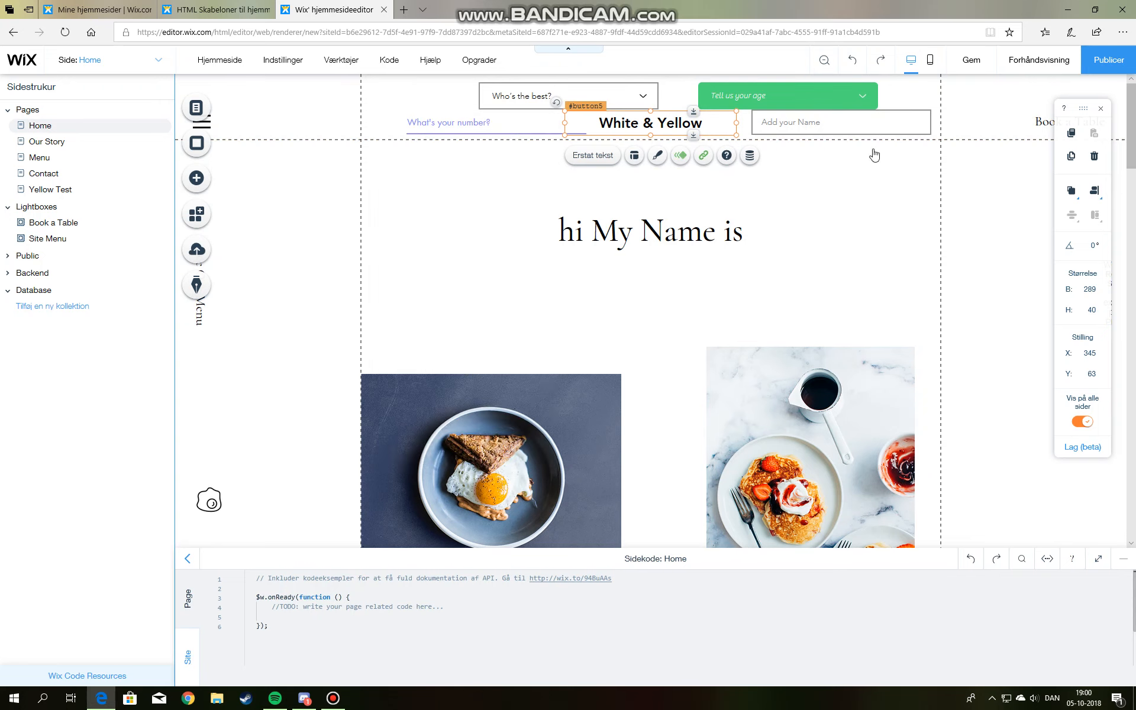
click(1028, 68)
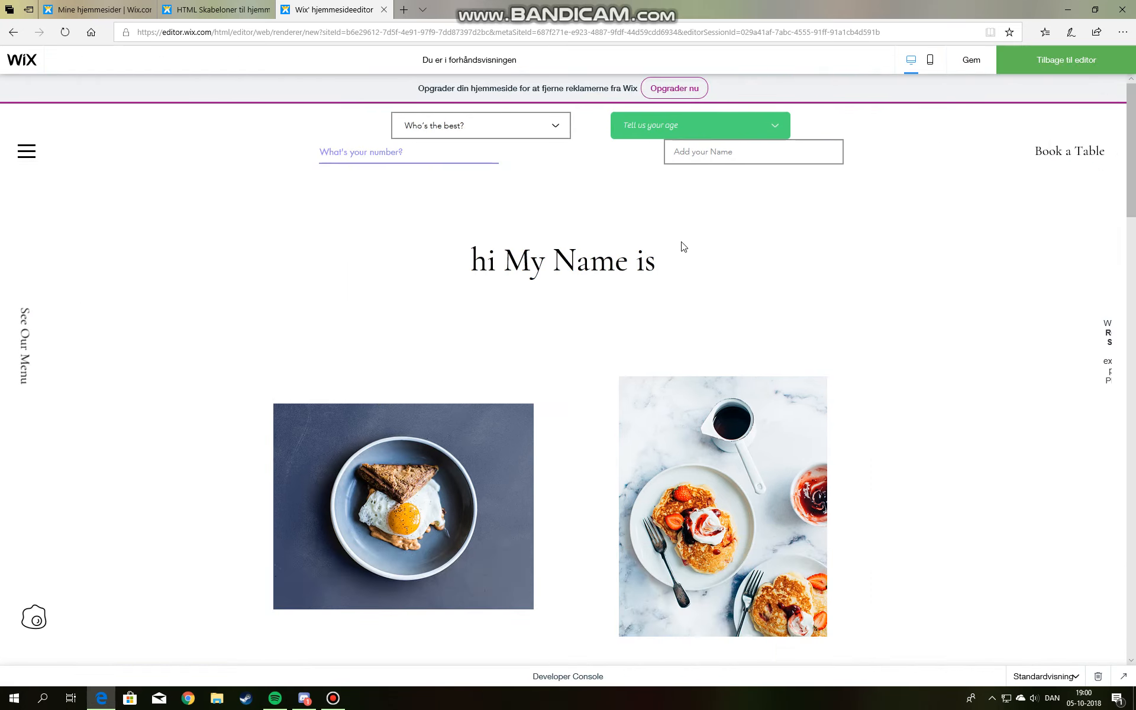
- Test the header fields in the preview with age 35-40, a visitor name, the favourite Prince and "erefxs" as the number
click(645, 133)
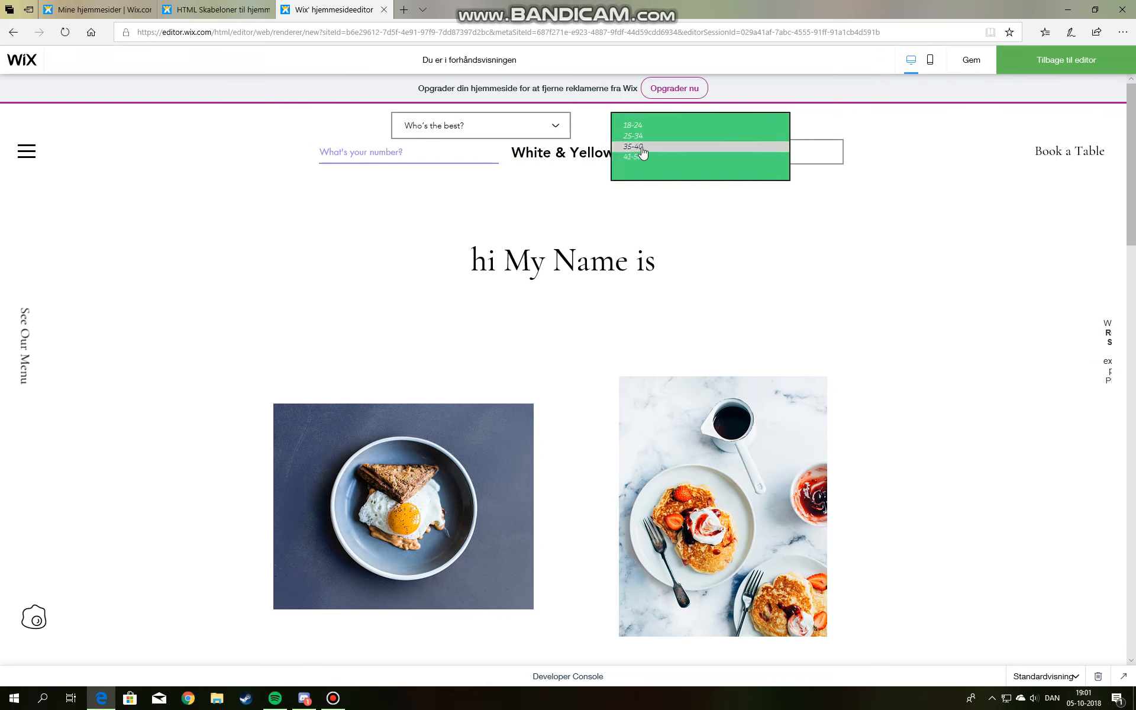
click(751, 147)
click(753, 152)
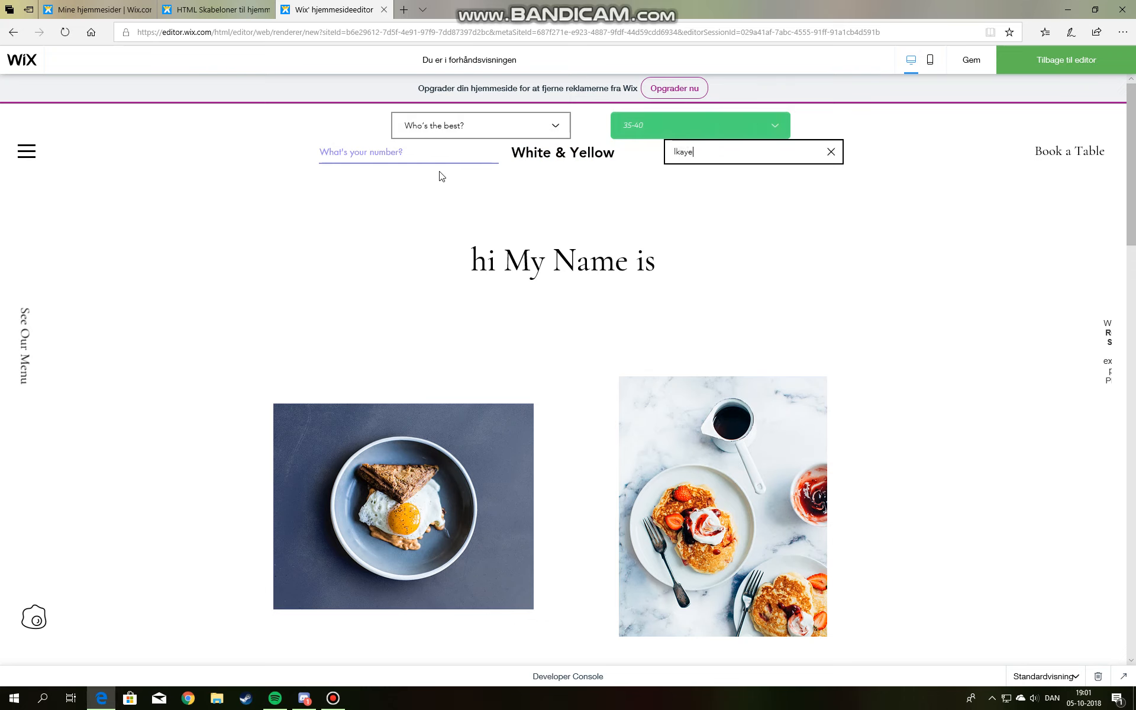
click(464, 125)
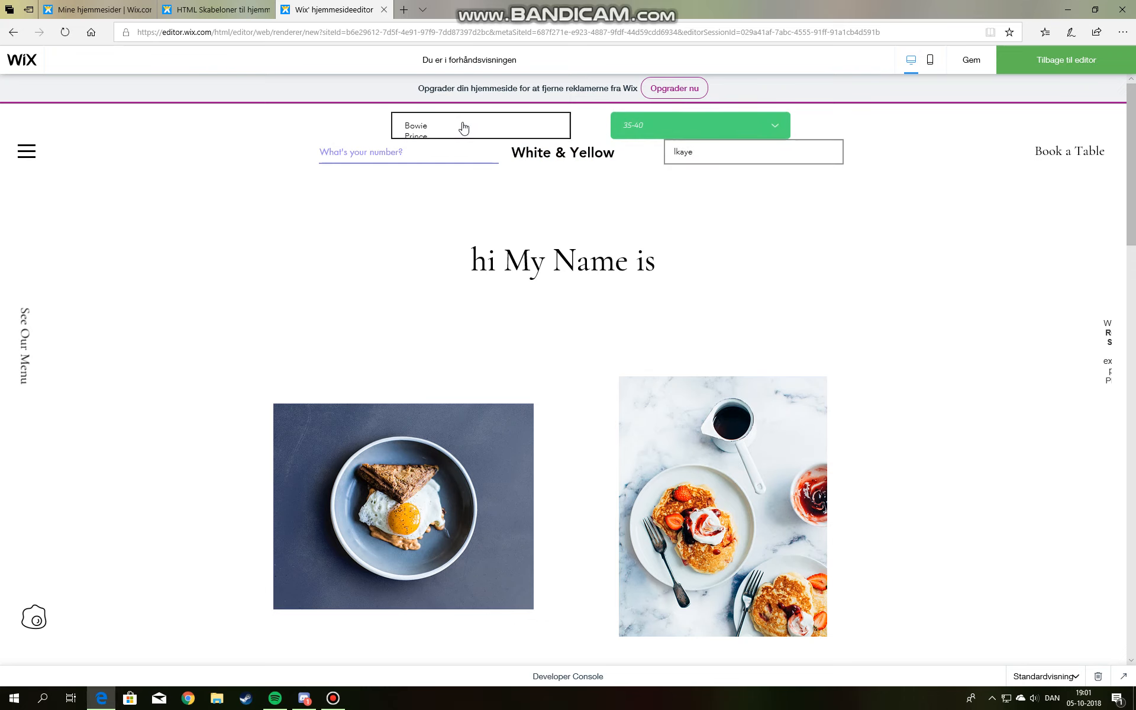
click(436, 136)
click(368, 161)
text(erefxs)
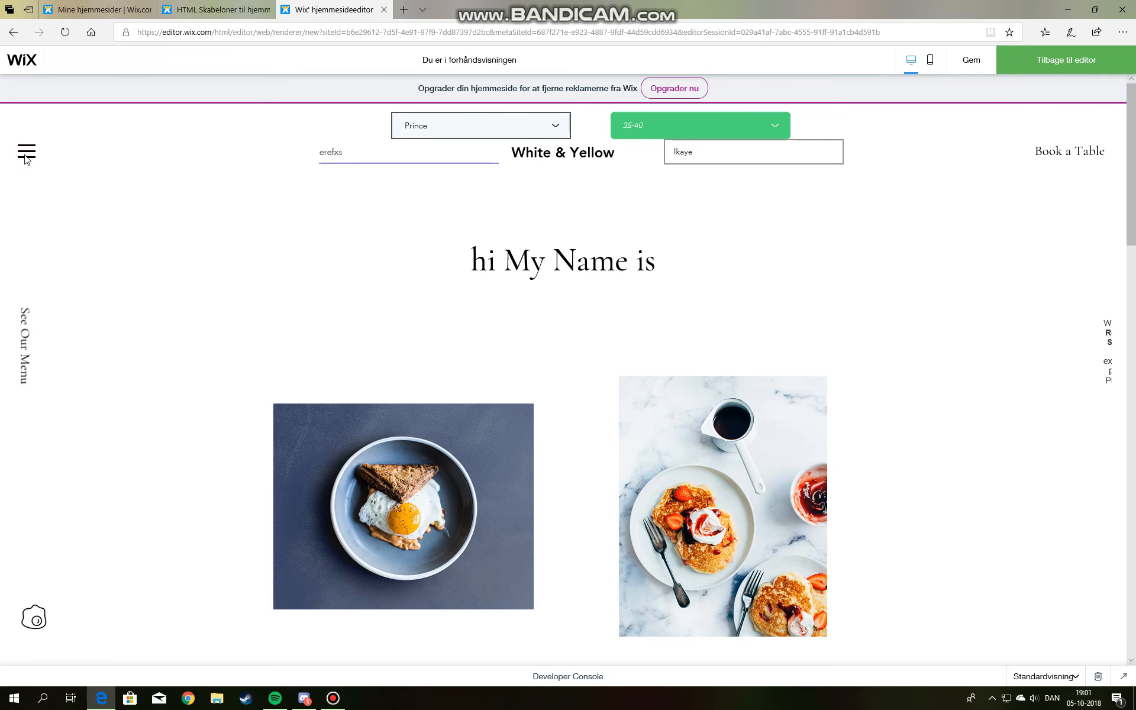
- Go to the Our Story page in the preview and look through its content down to the footer
click(26, 155)
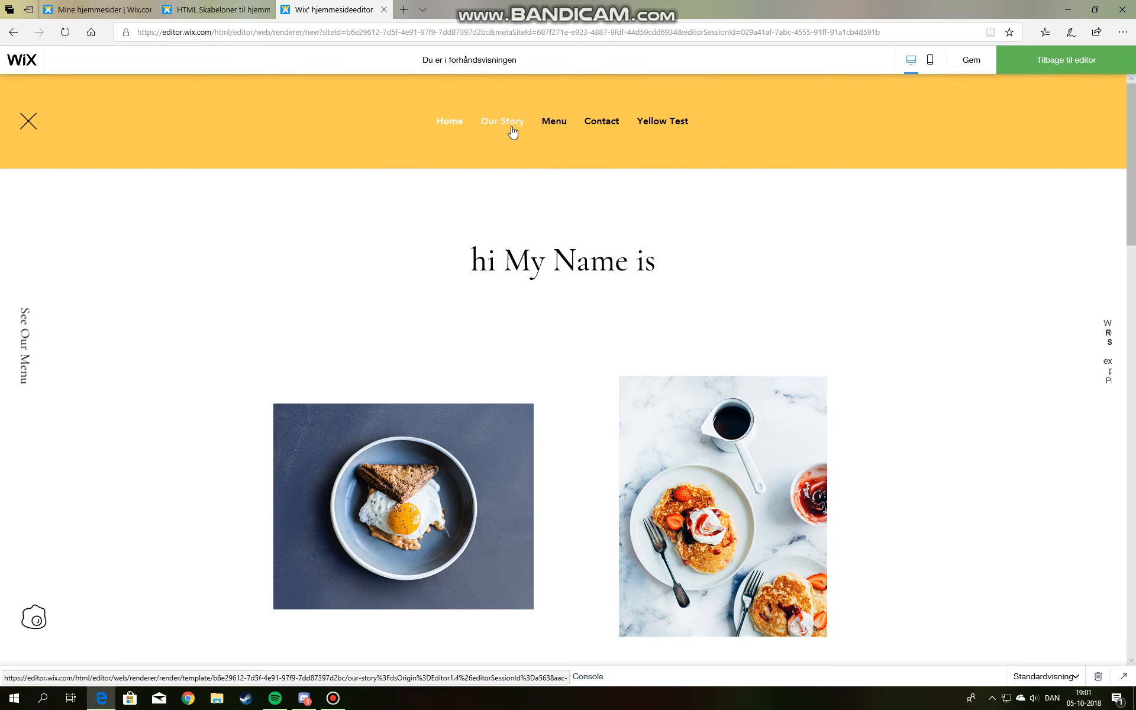
click(513, 131)
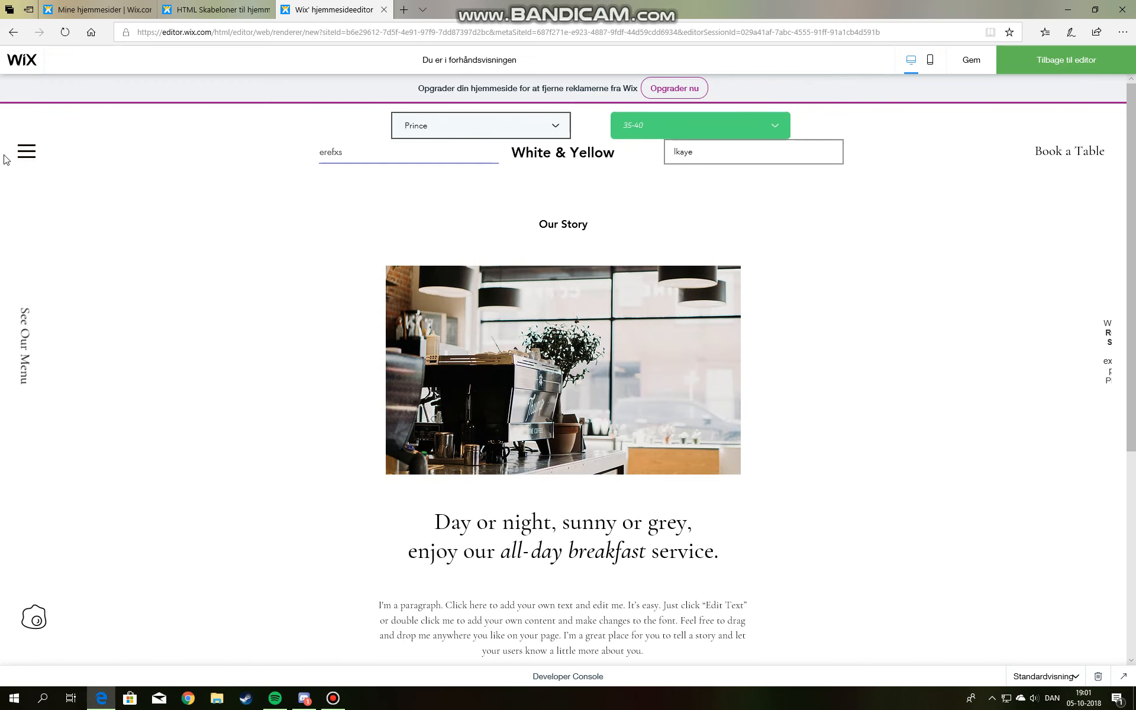
scroll(344, 324, down, 5)
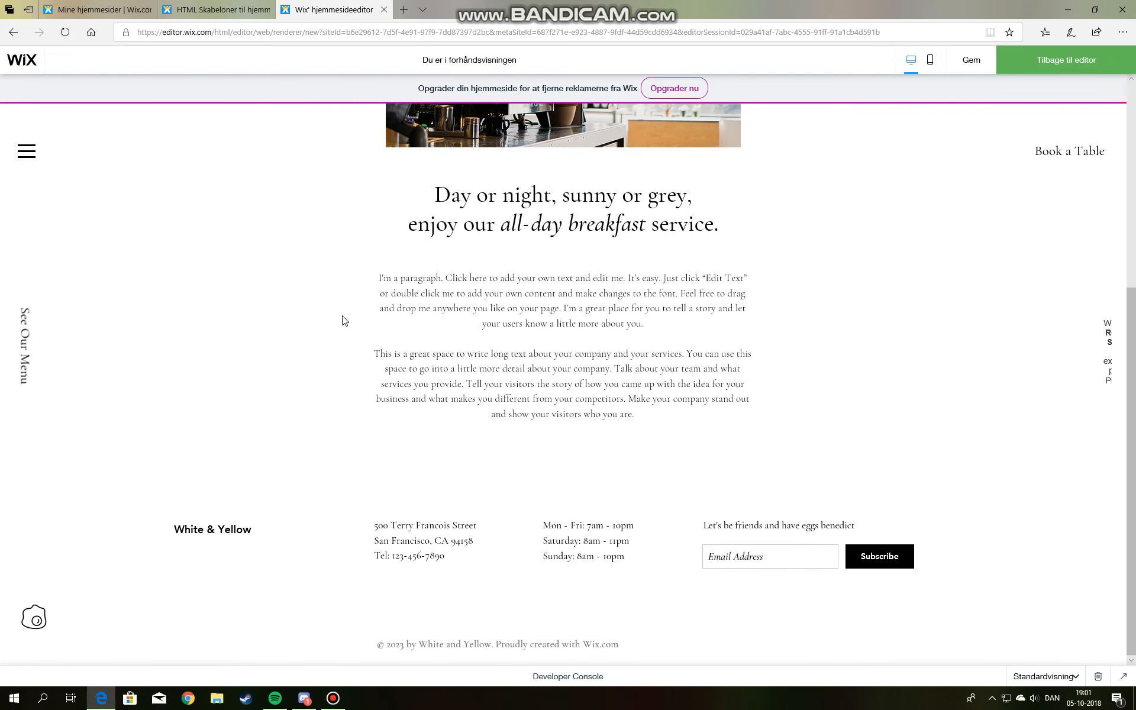
scroll(207, 249, up, 5)
scroll(232, 265, down, 5)
- Go to the Menu page in the preview, check the favourite artist choices and look through the breakfast dishes
click(22, 159)
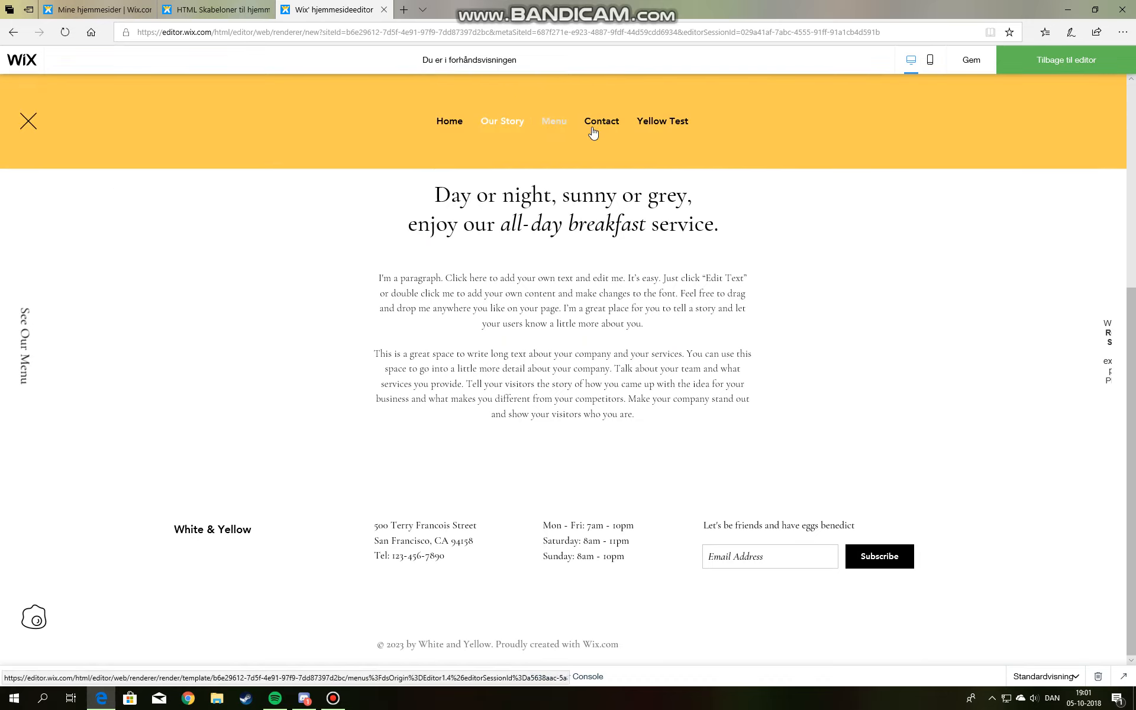
click(548, 126)
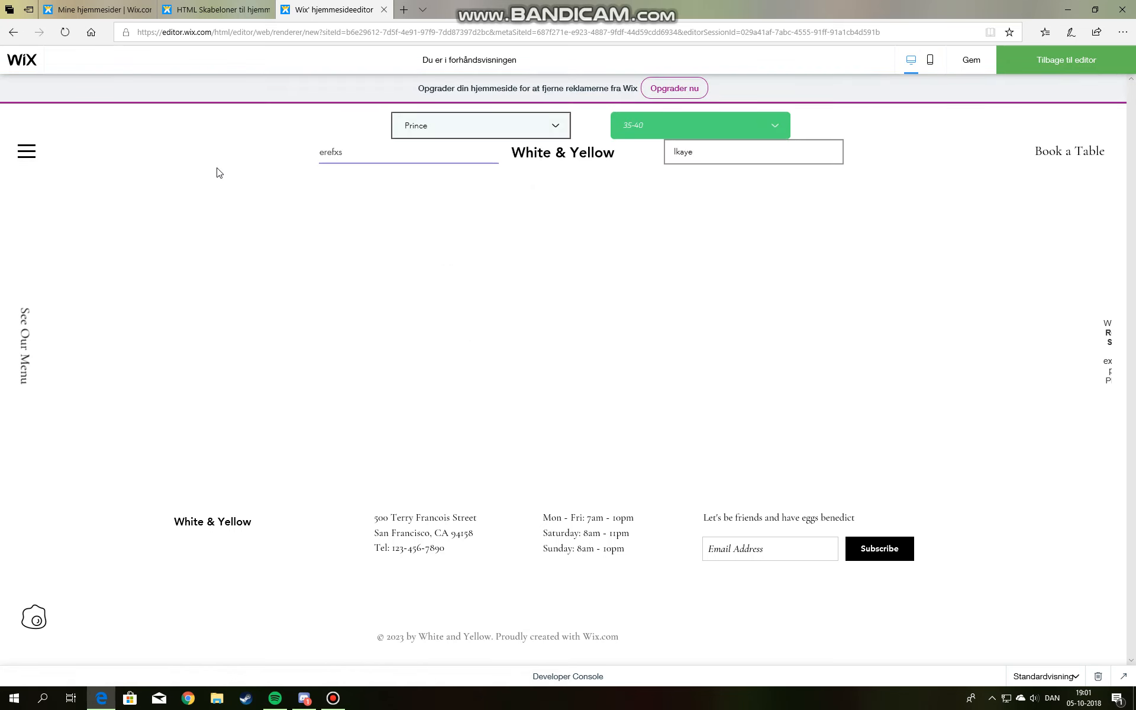
click(525, 125)
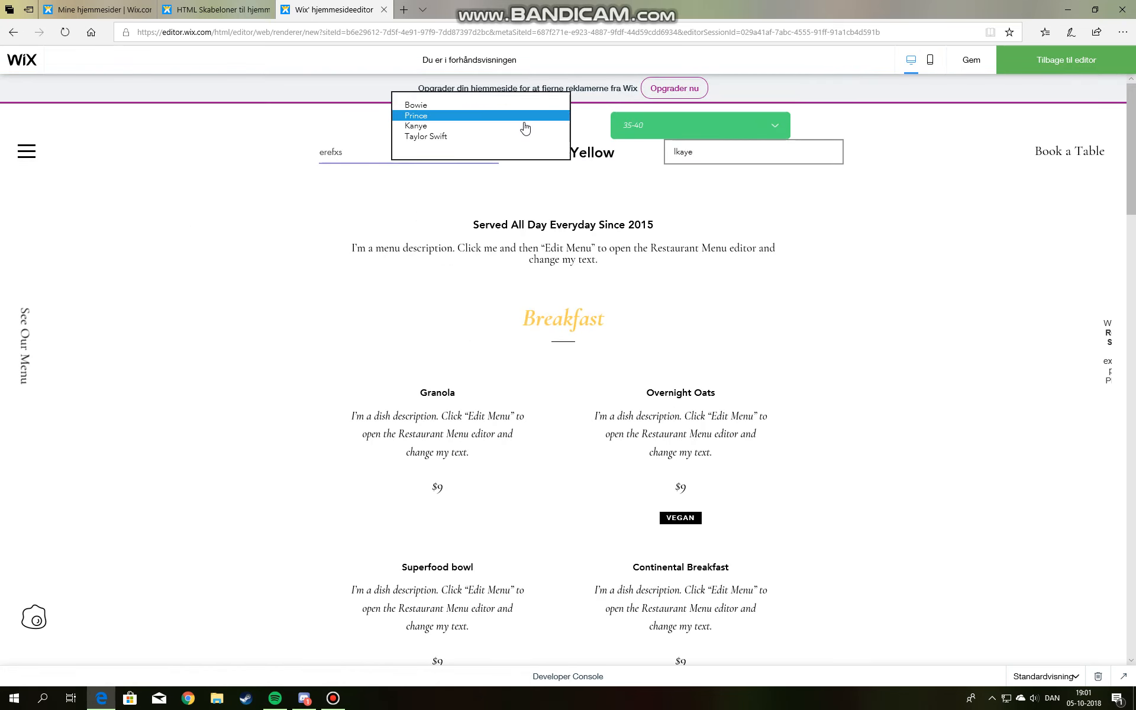
click(365, 322)
scroll(536, 414, down, 6)
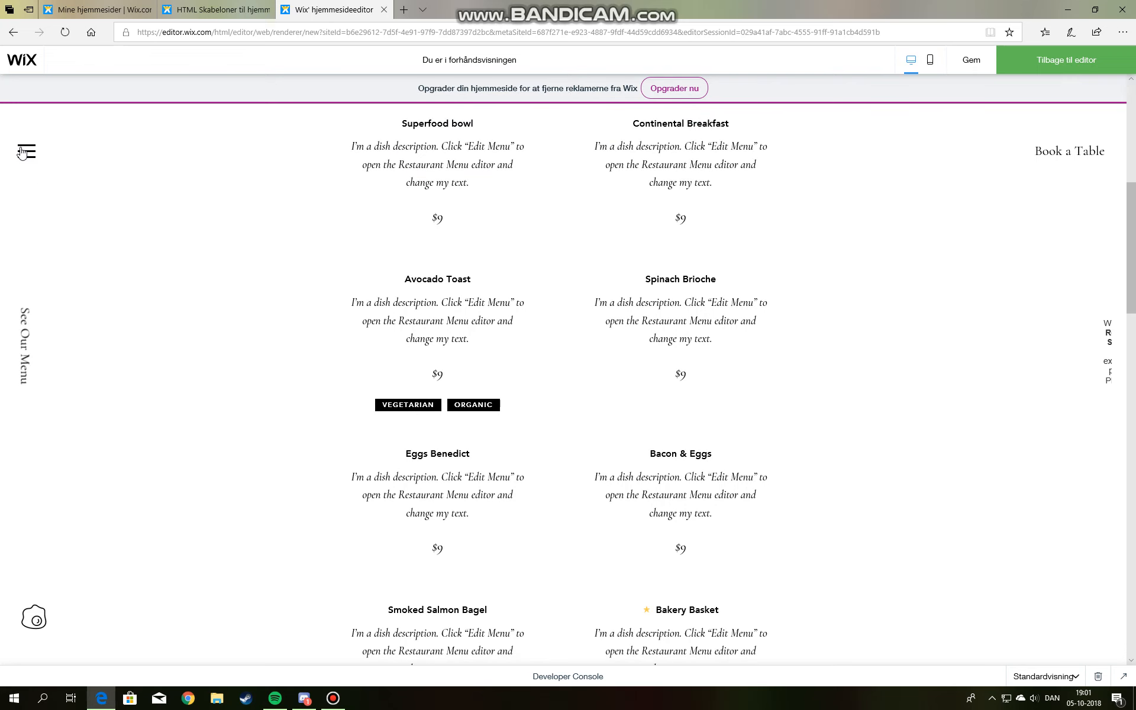
- View the Contact page in the preview and continue to the Yellow Test page
click(58, 163)
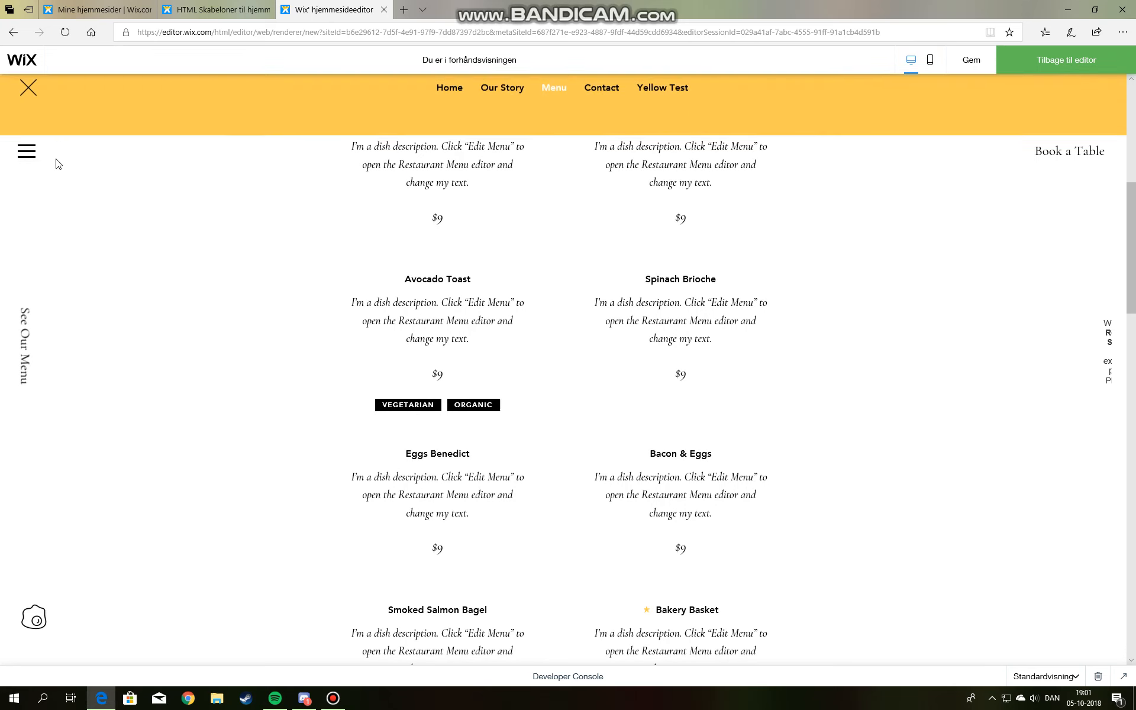
click(598, 125)
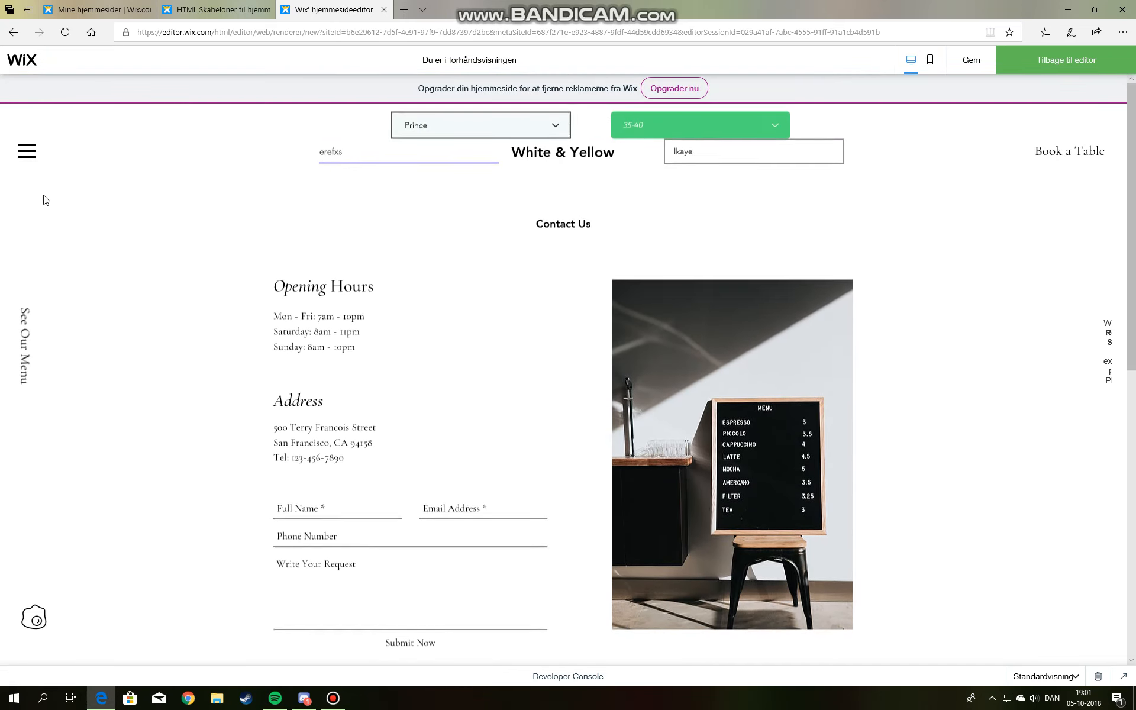
click(33, 153)
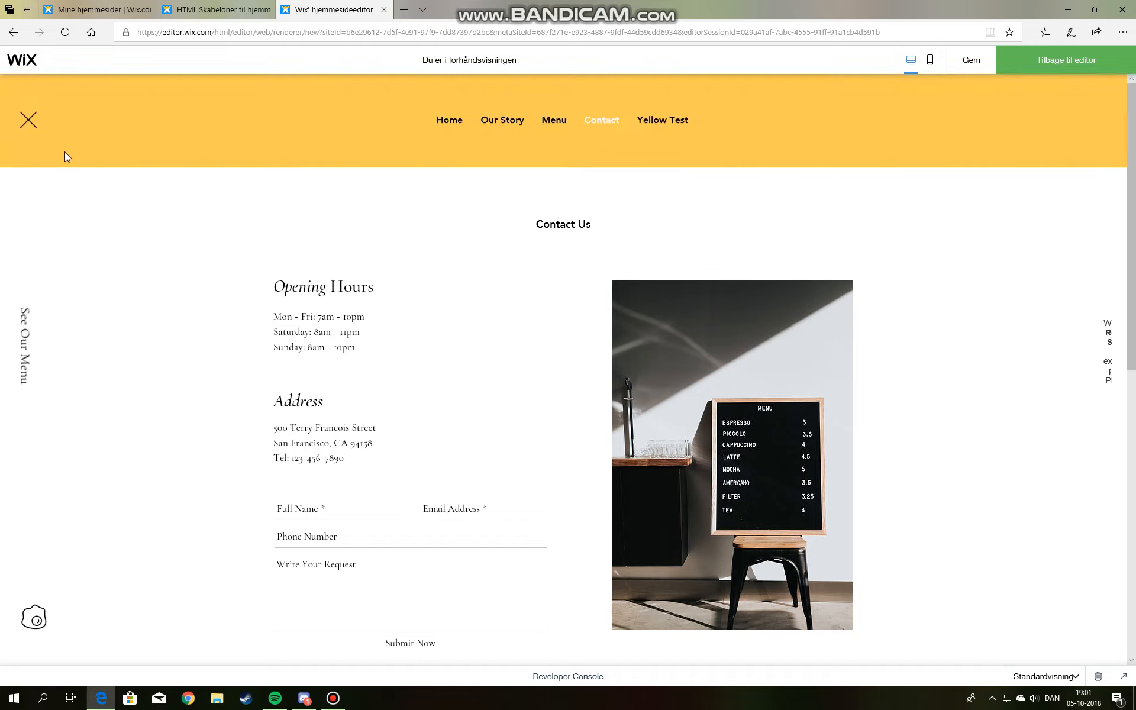
click(662, 123)
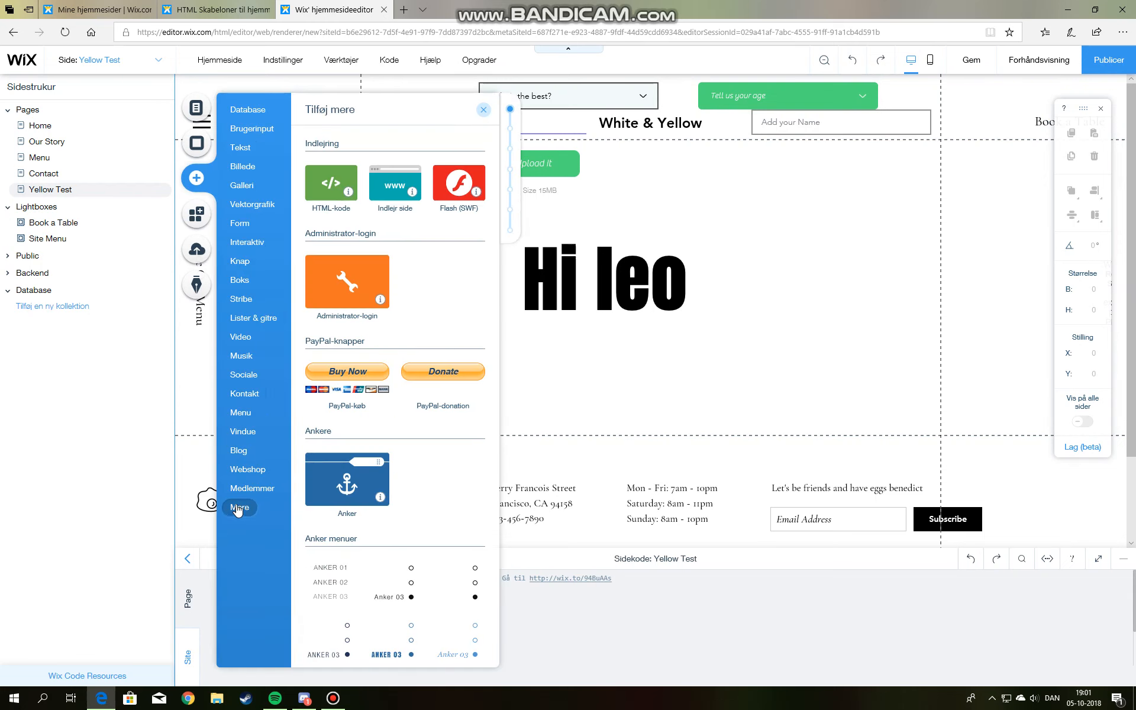
mouse_move(243, 470)
scroll(354, 454, down, 5)
scroll(354, 454, down, 1)
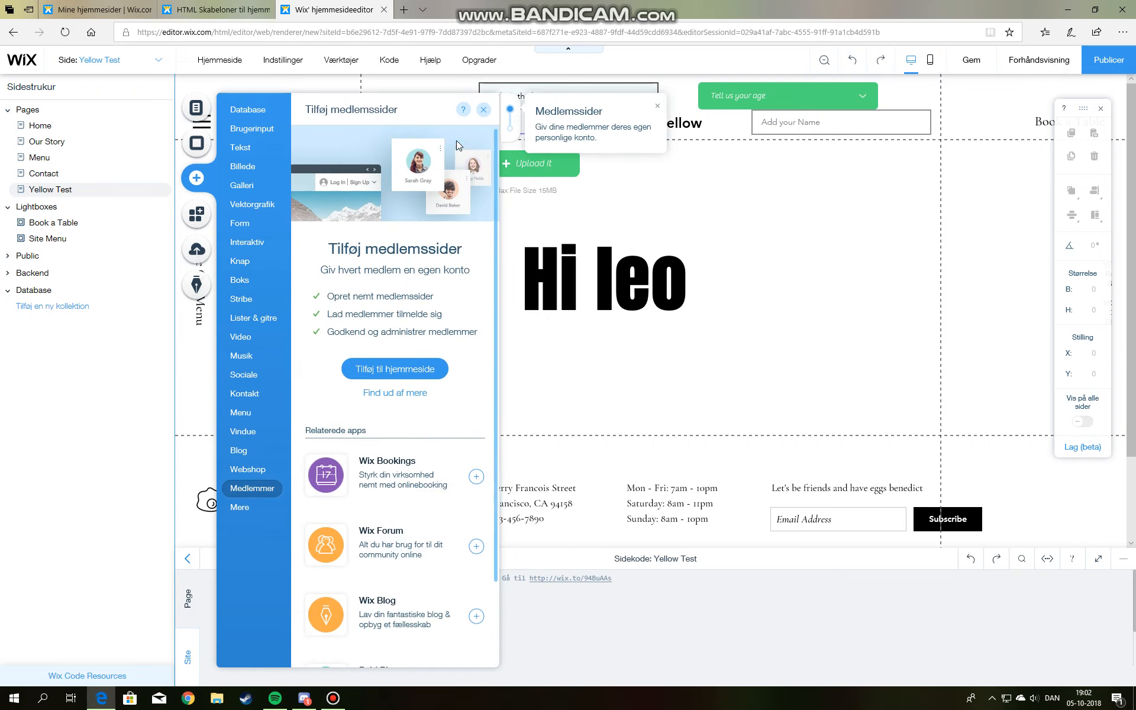
- Search the Wix App Market for "Sell" and open the details of the Sell Downloads app
click(204, 221)
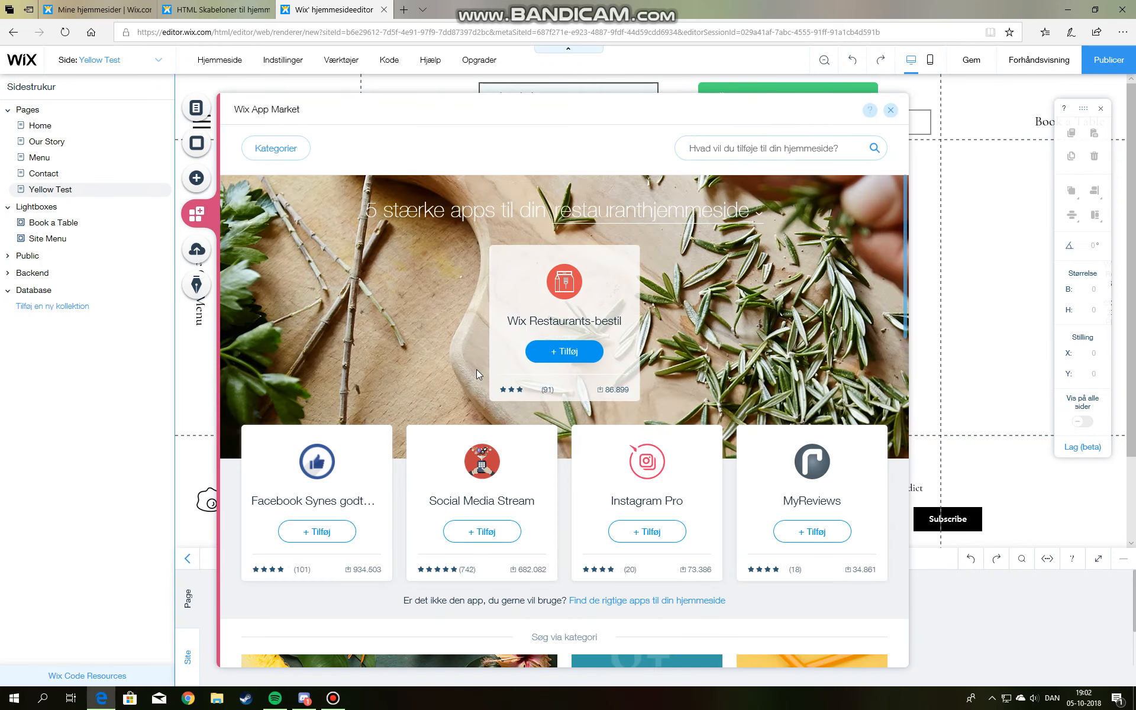
scroll(477, 370, down, 5)
click(769, 148)
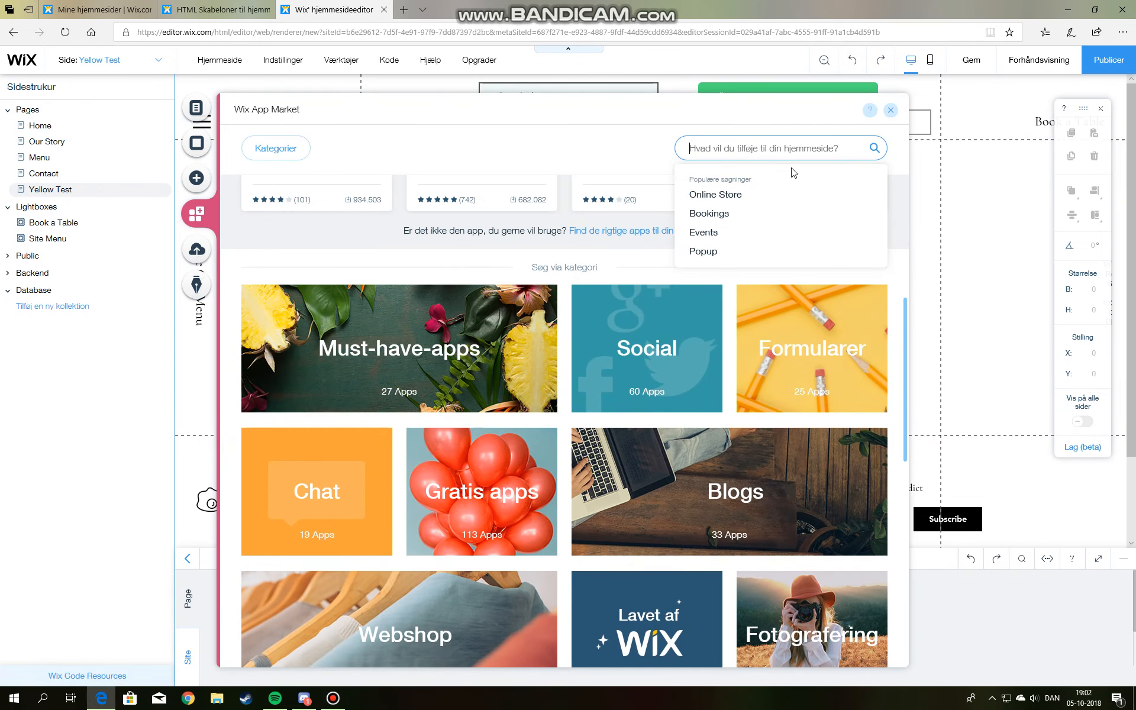
text(Sell)
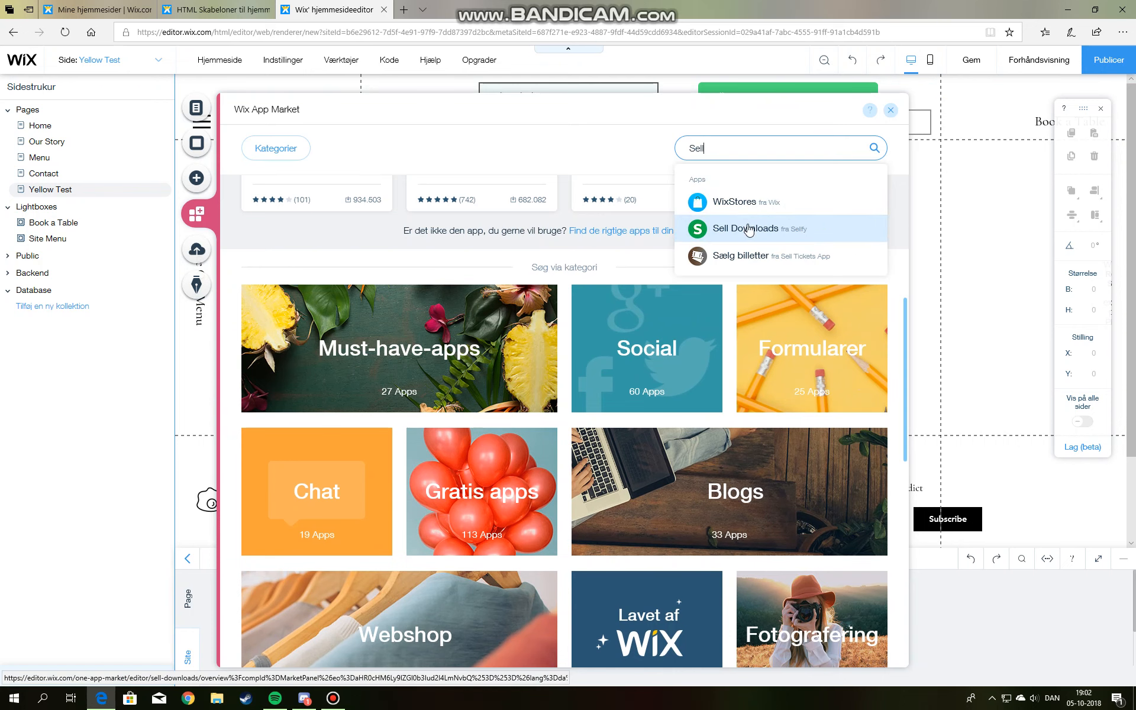
click(747, 229)
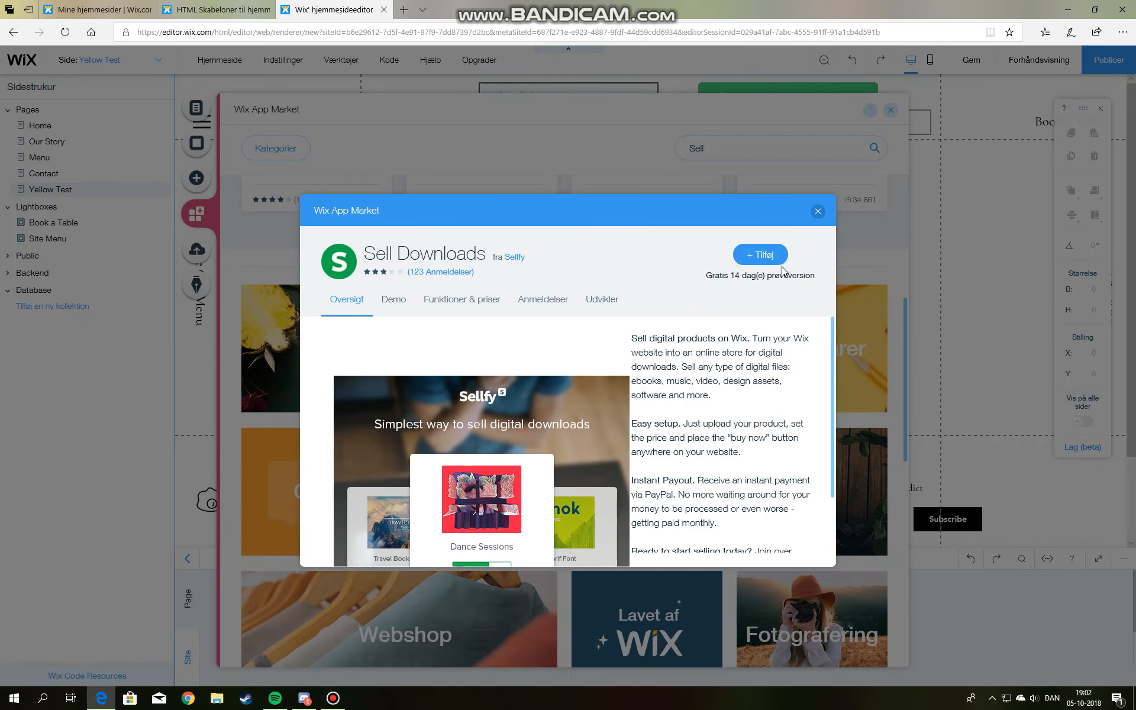
- Add the Sell Downloads app to the Yellow Test page and place its button beside the green upload button at X 381, Y 140
click(760, 254)
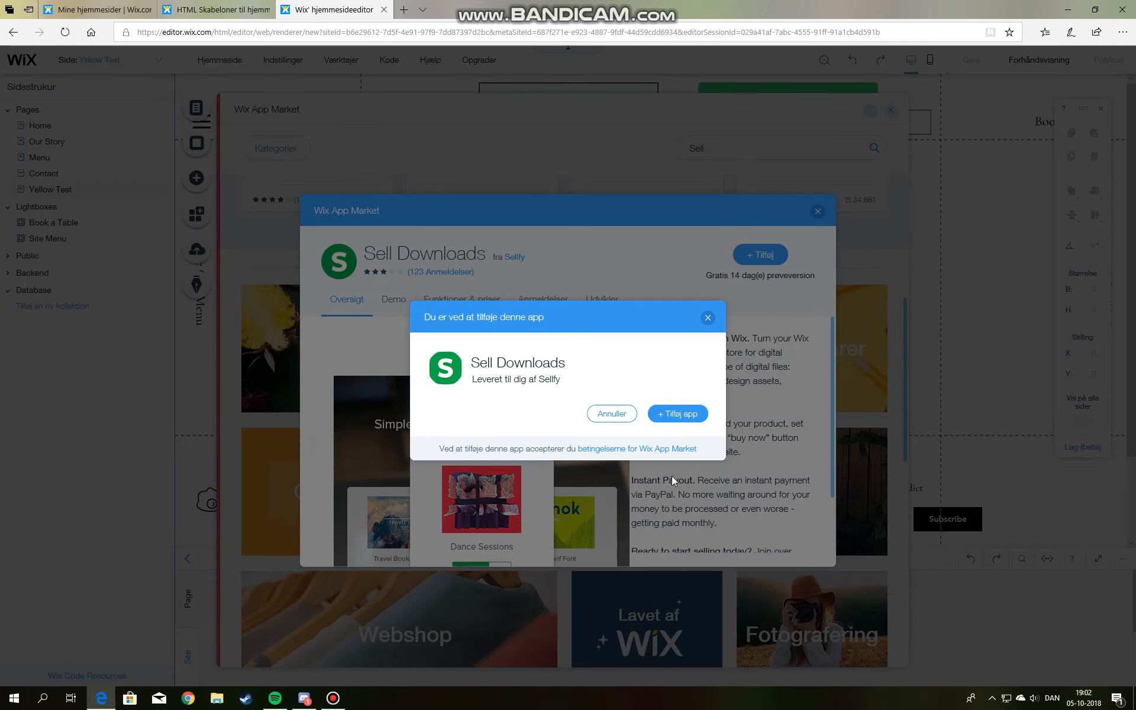
click(699, 417)
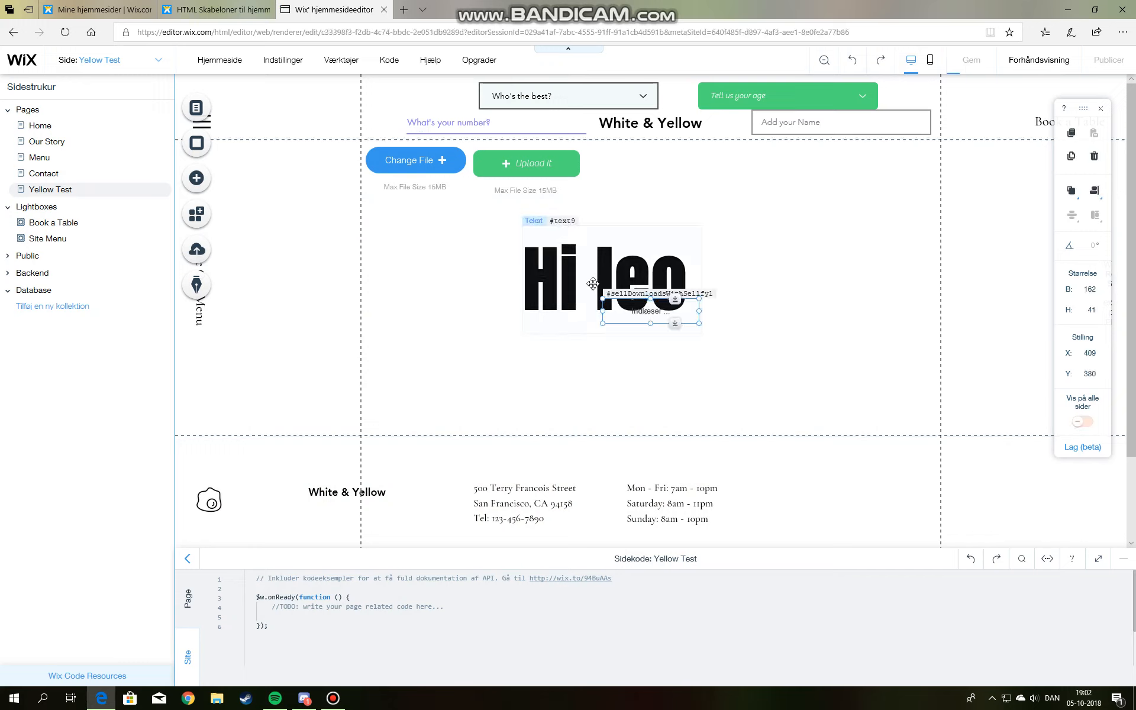
drag(638, 285, 606, 173)
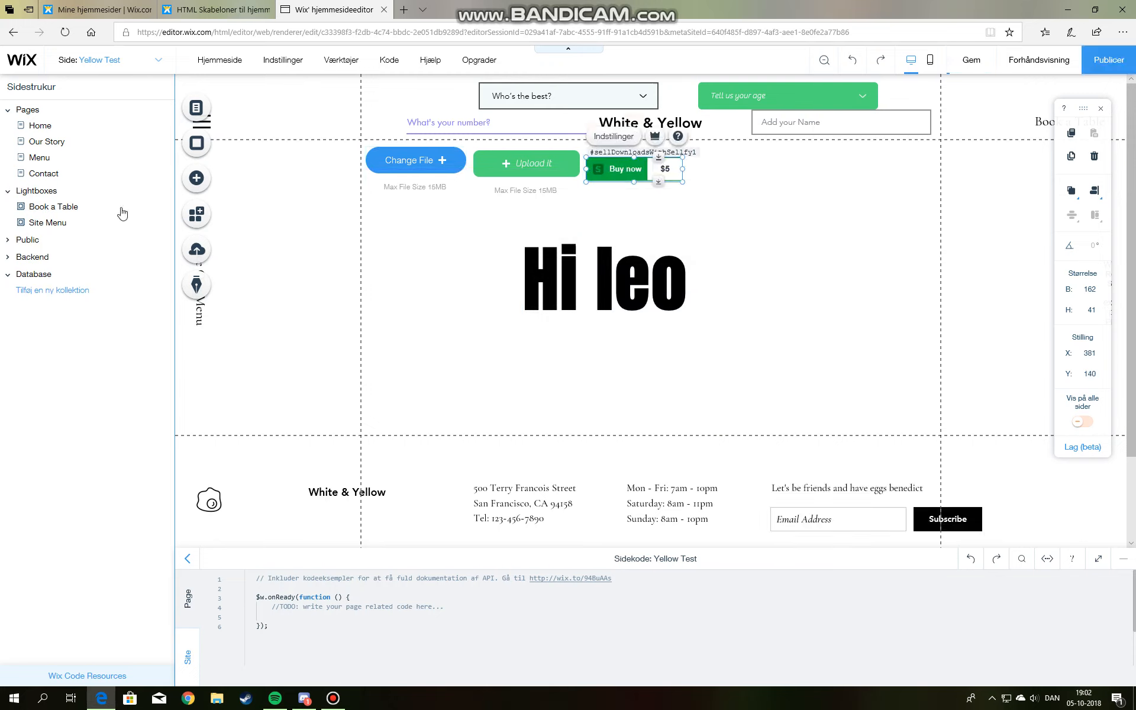
- Add a second Sell Downloads button to the Yellow Test page from the related webshop apps
click(206, 184)
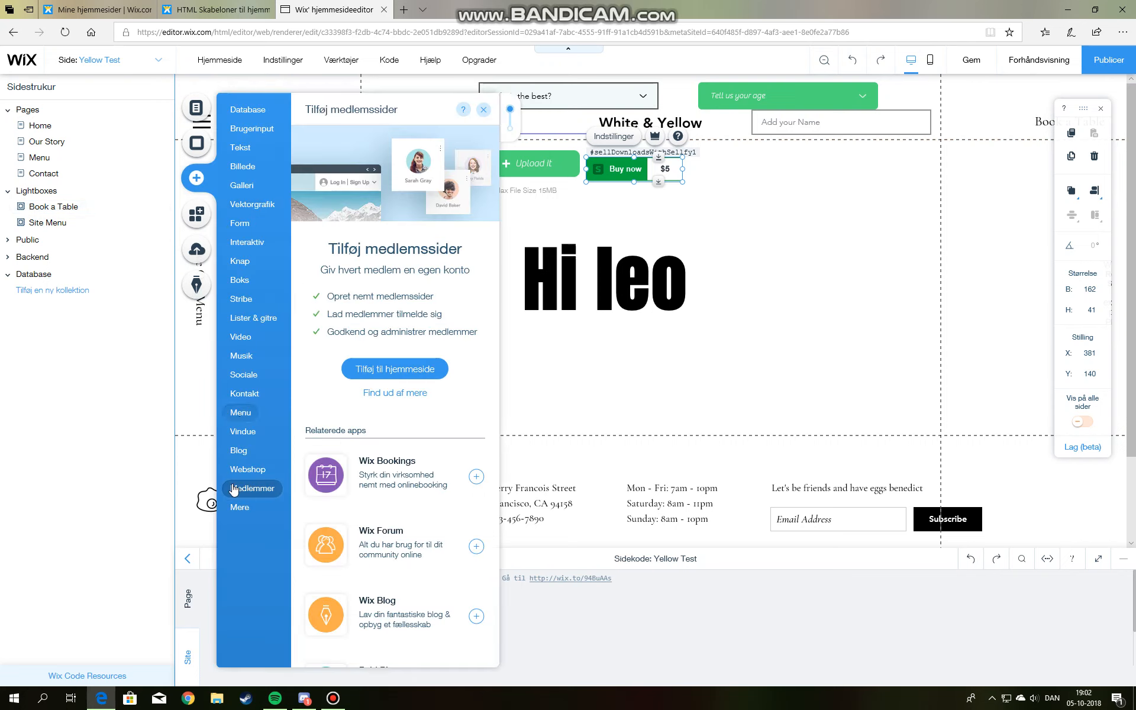
click(247, 469)
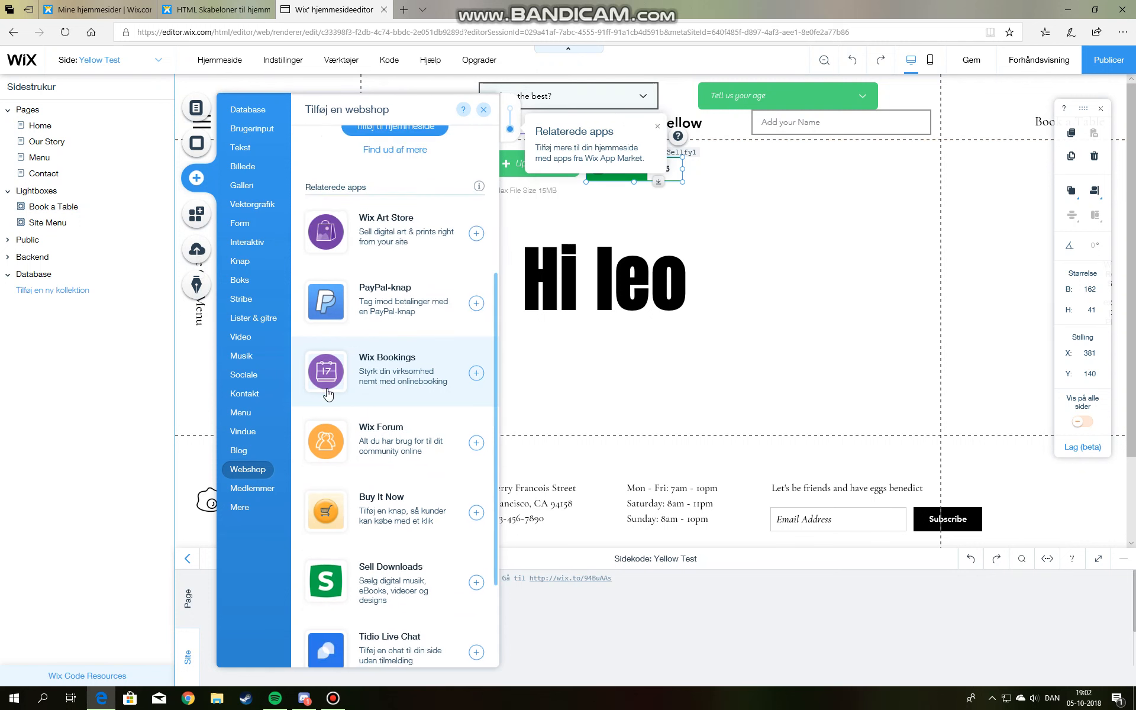
scroll(327, 394, down, 3)
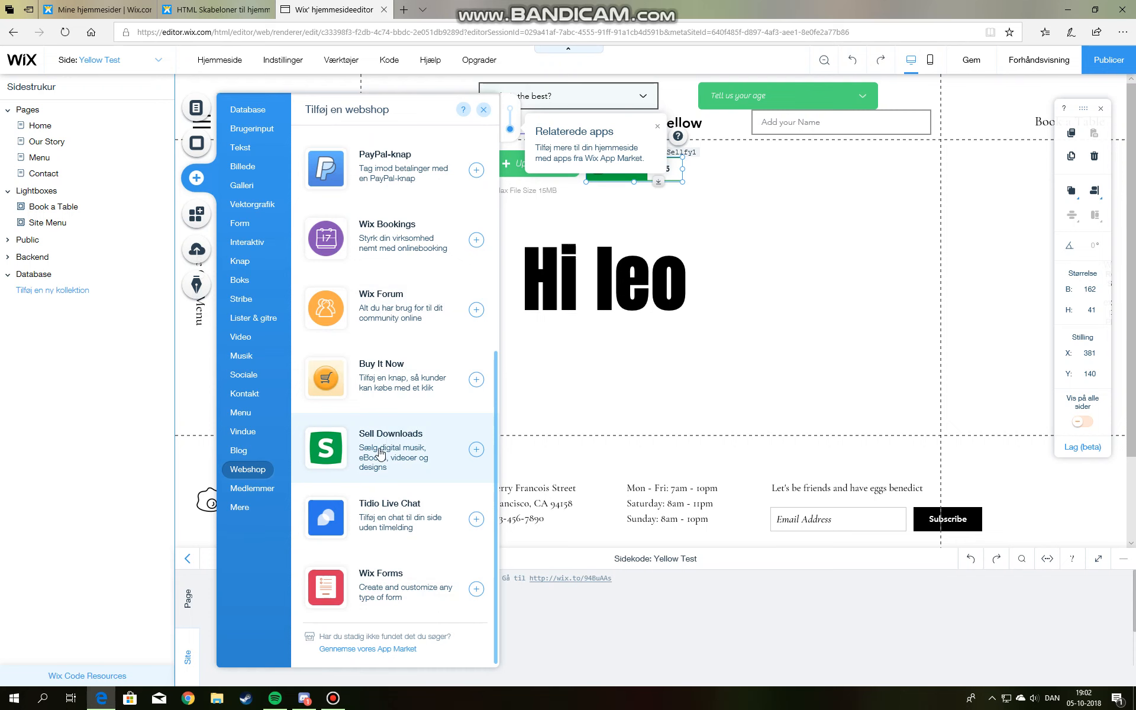
click(344, 457)
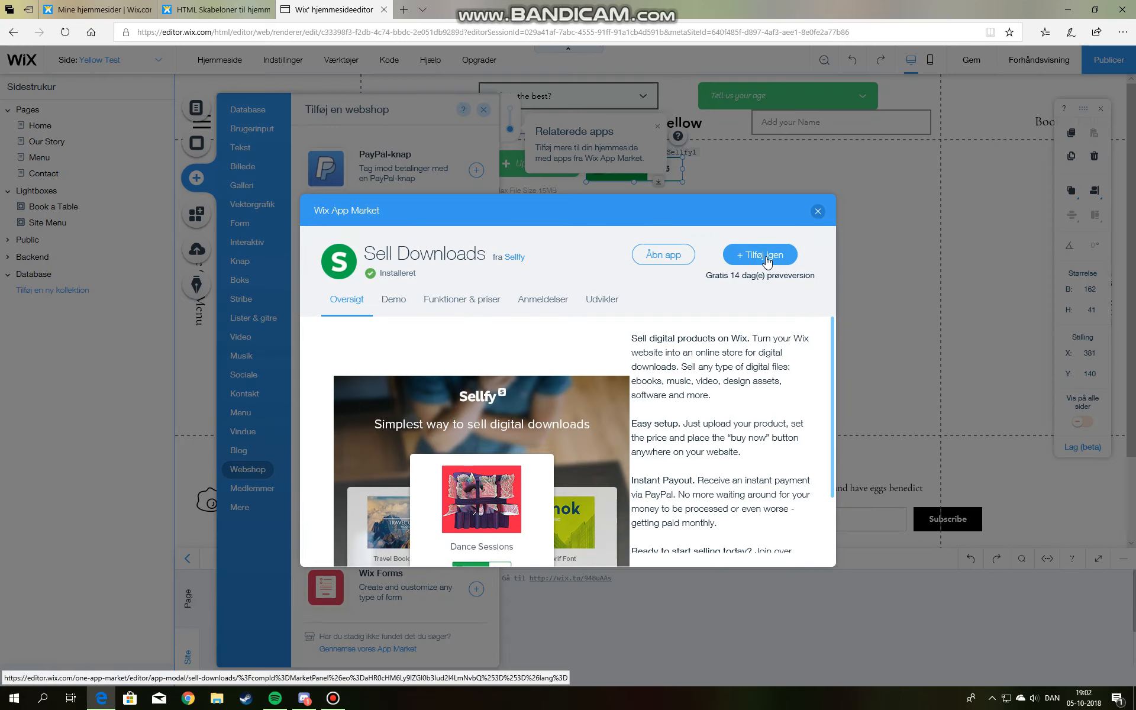
click(765, 256)
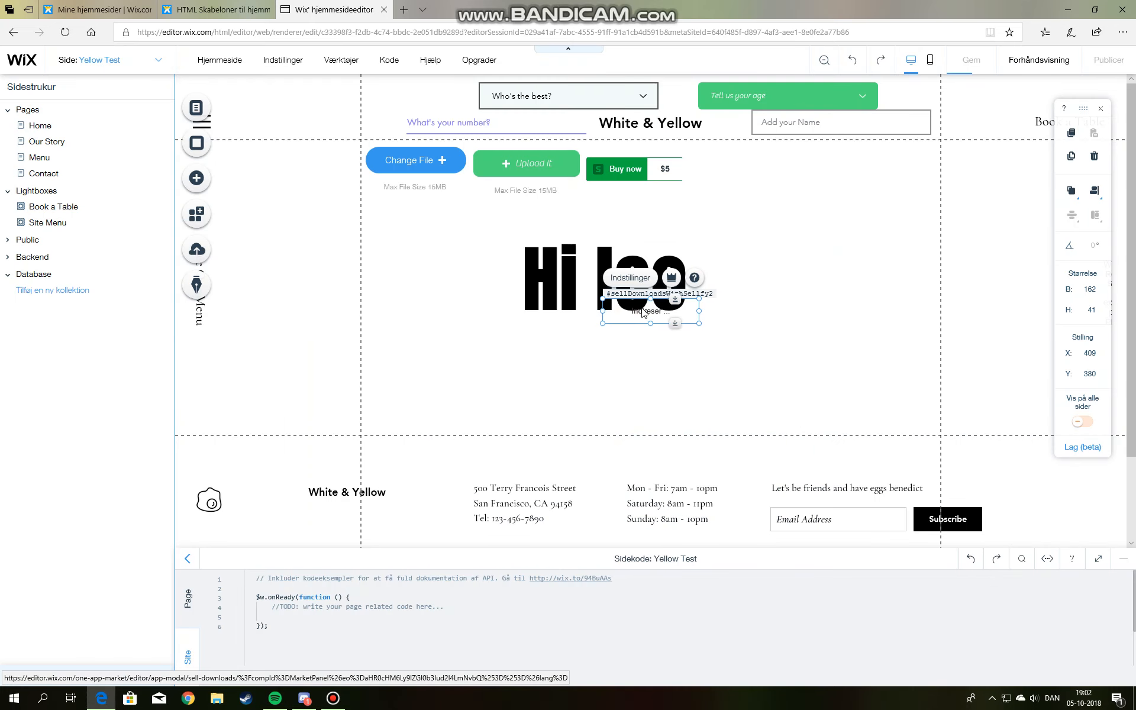
- Place the second Buy now button directly below the first one, above the "Hi leo" text
drag(637, 311, 723, 168)
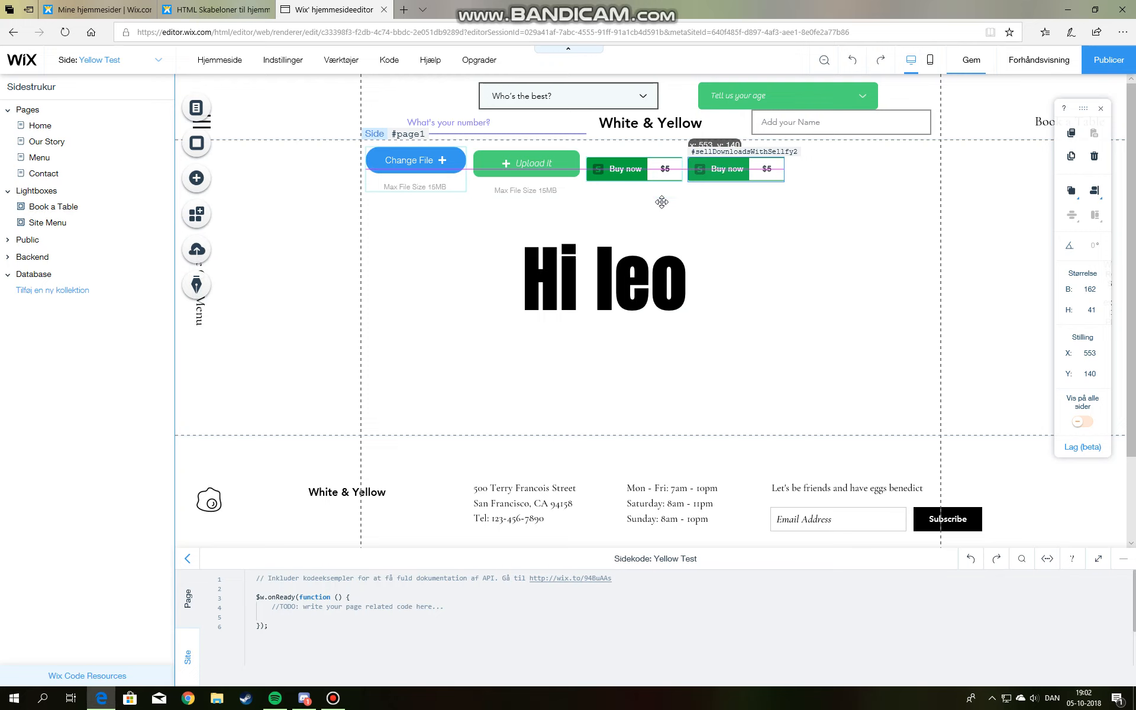
drag(661, 202, 623, 202)
click(730, 214)
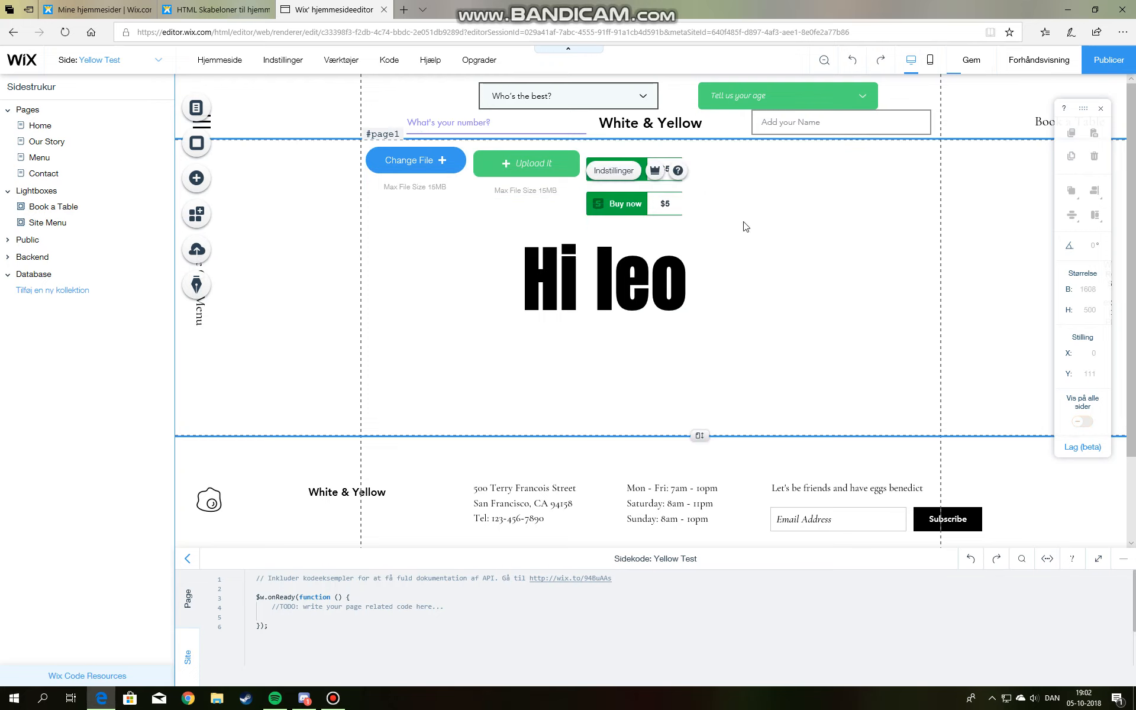
- Add the diagonal double-headed arrow shape to the Yellow Test page beside the "Hi leo" text at X 567, Y 301
click(215, 182)
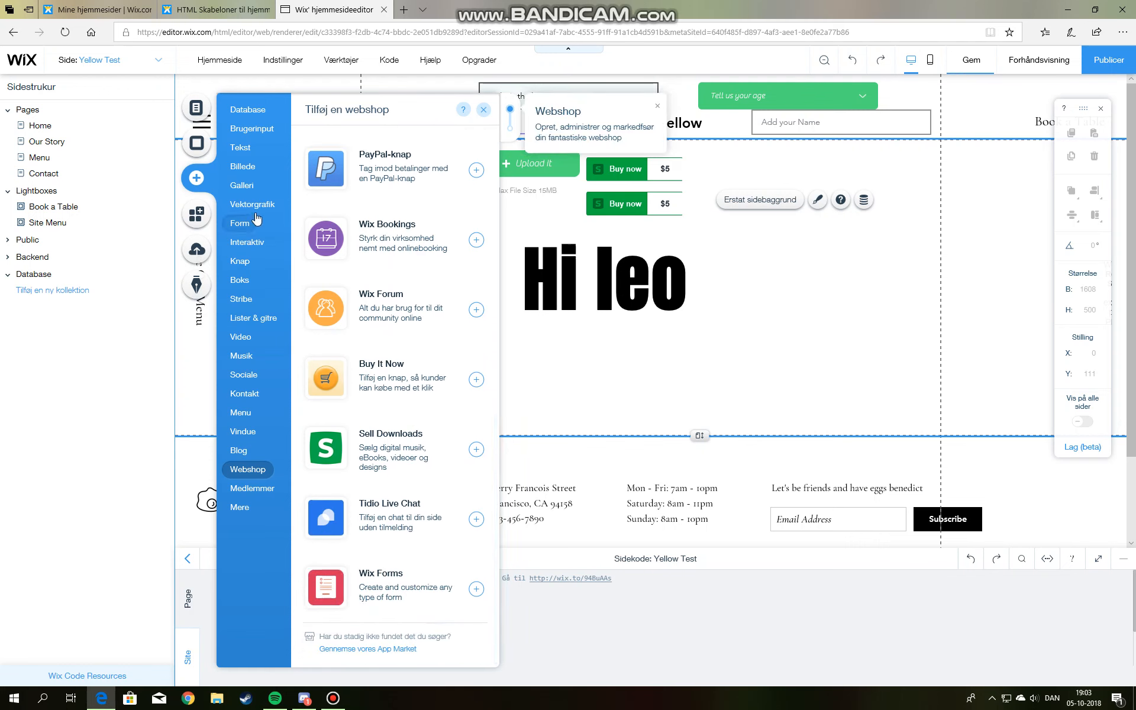
click(253, 221)
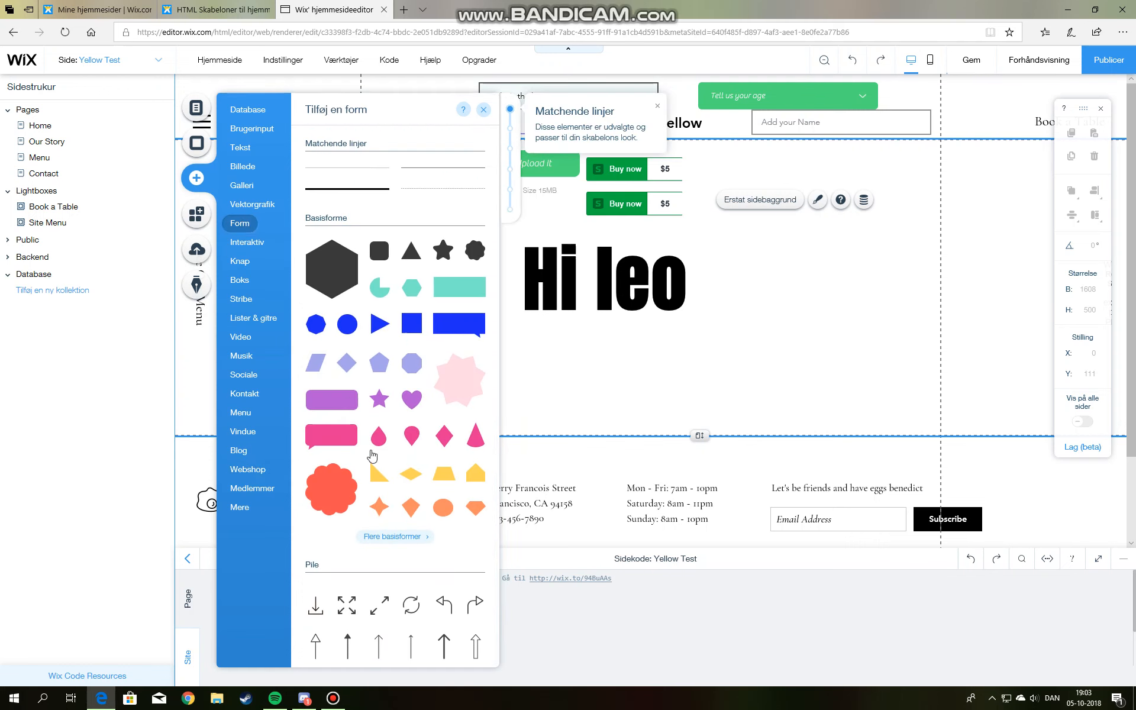
scroll(371, 455, down, 4)
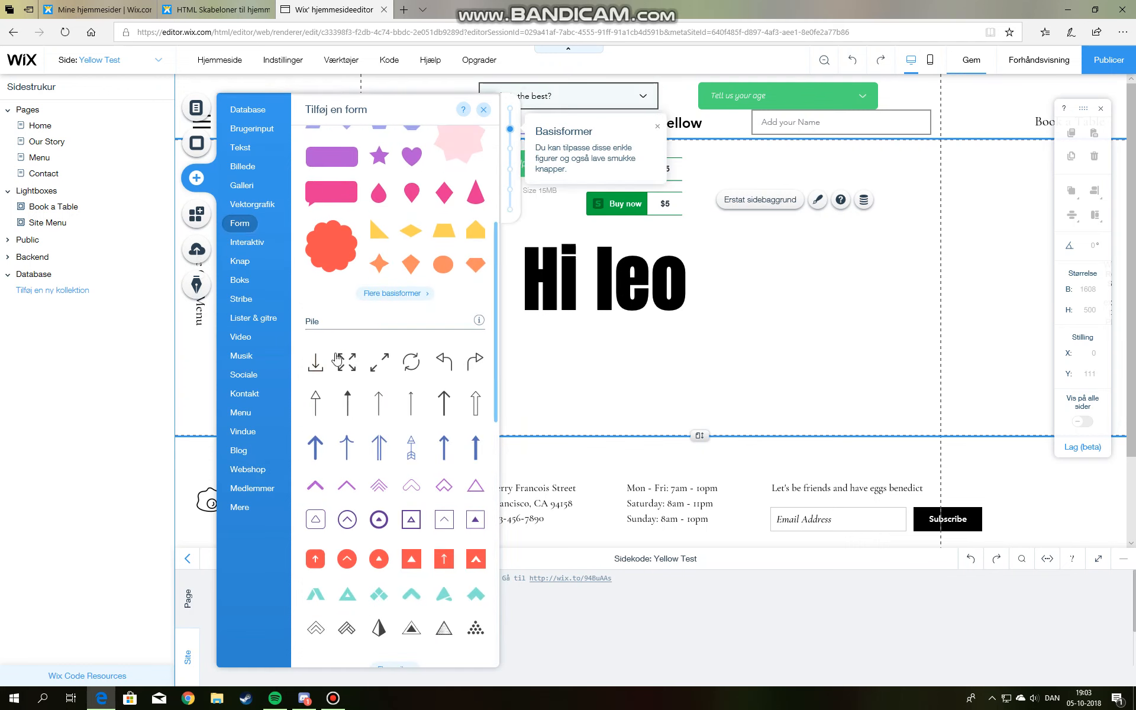
drag(376, 363, 721, 307)
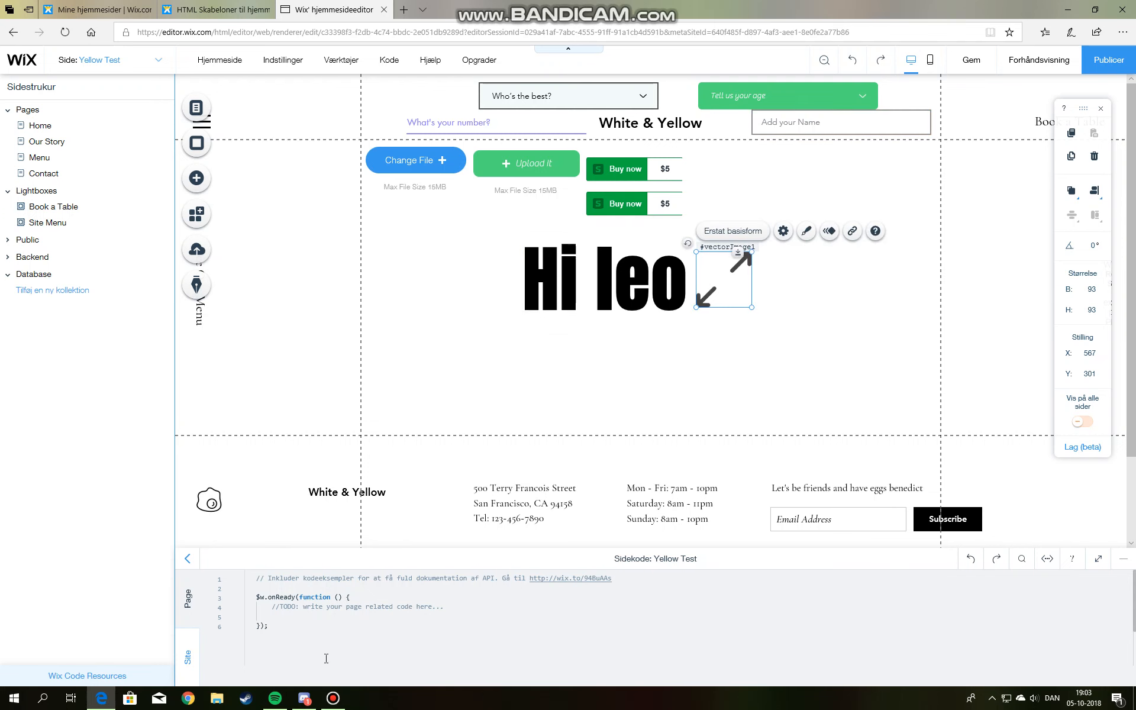
click(333, 698)
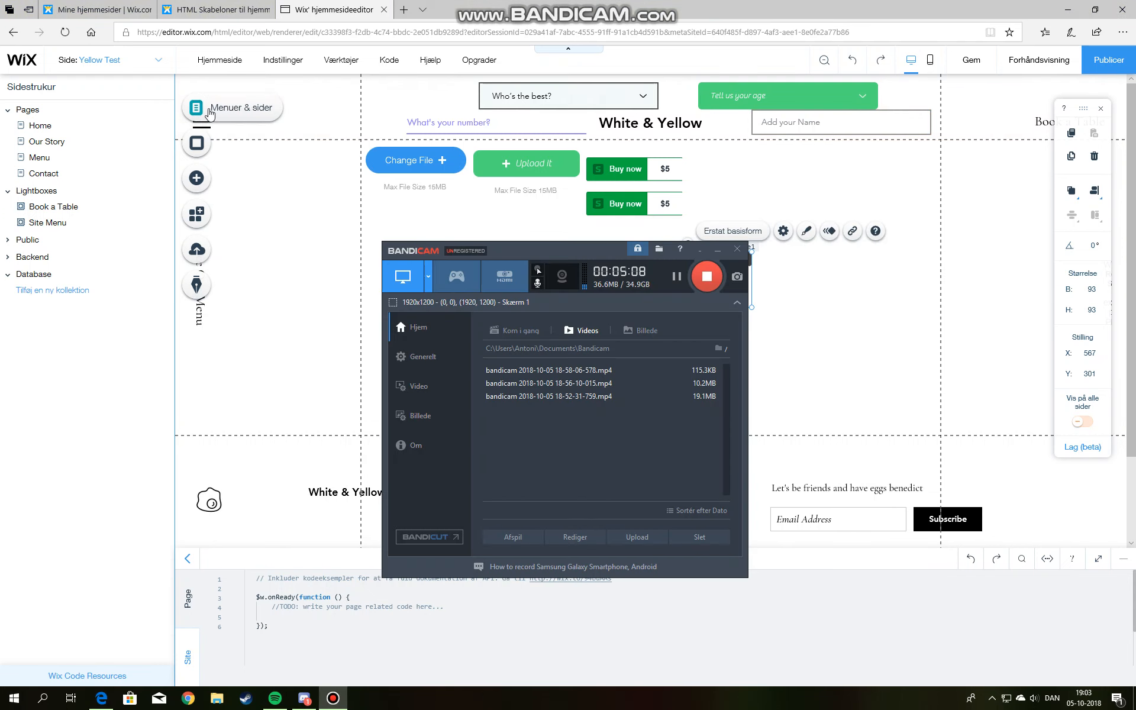
click(324, 171)
click(790, 152)
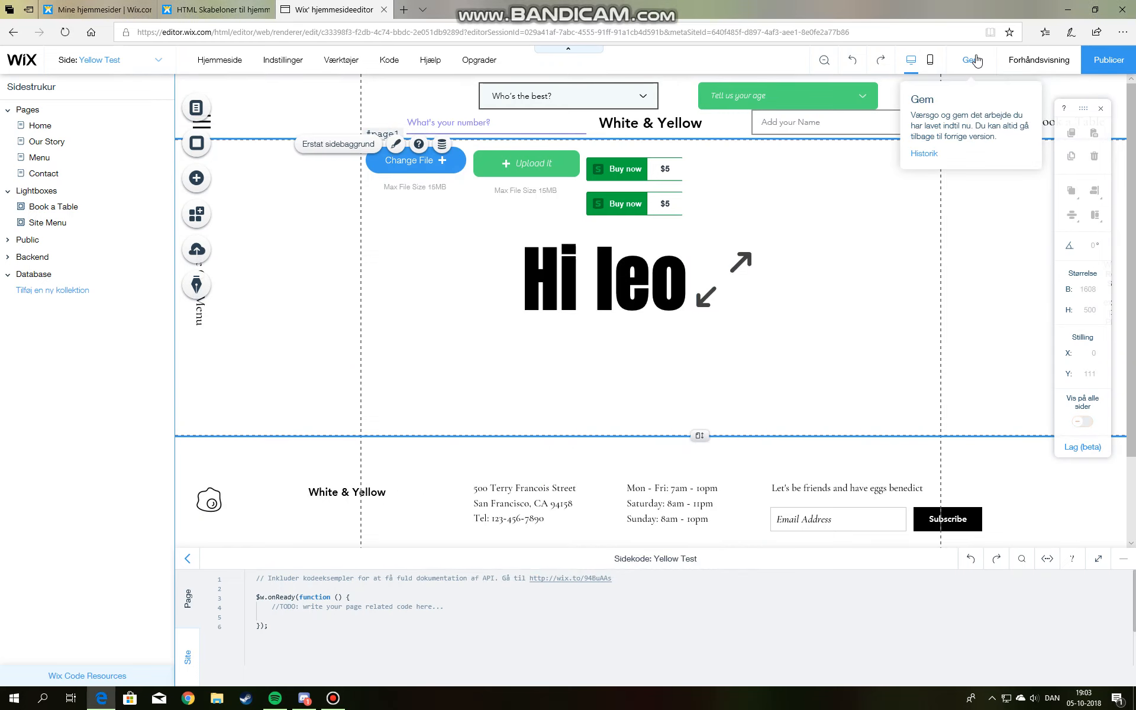
- Save the site, dismiss the save confirmation, and close the editor and template gallery pages
click(982, 66)
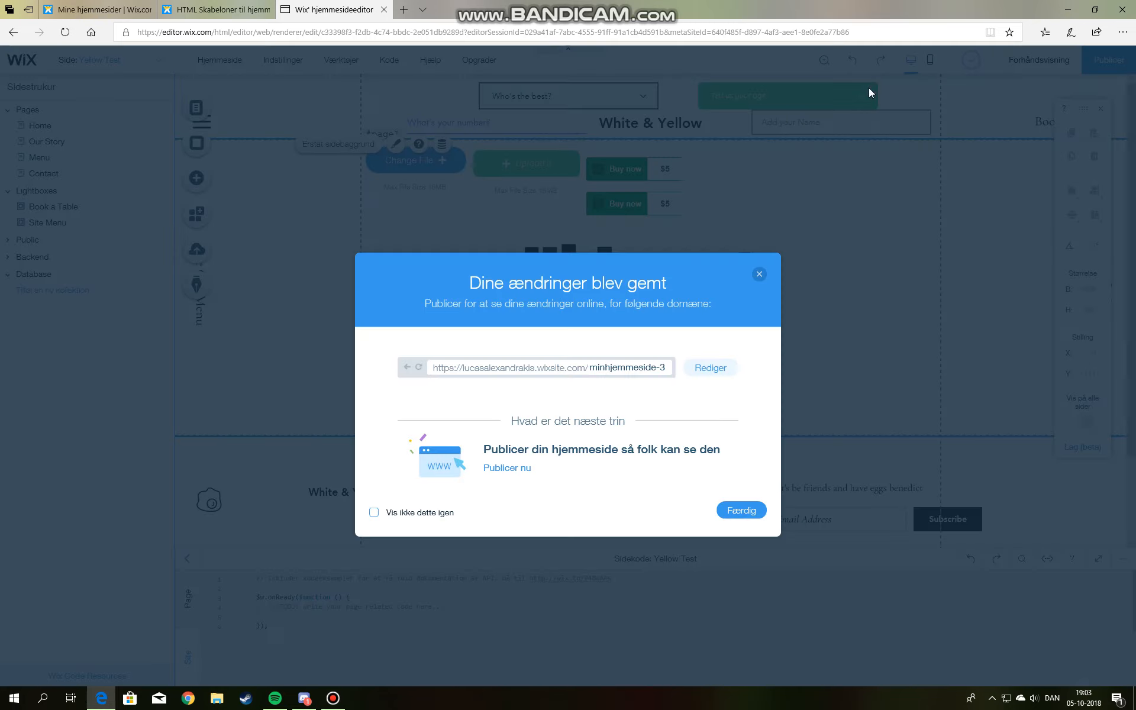
click(740, 510)
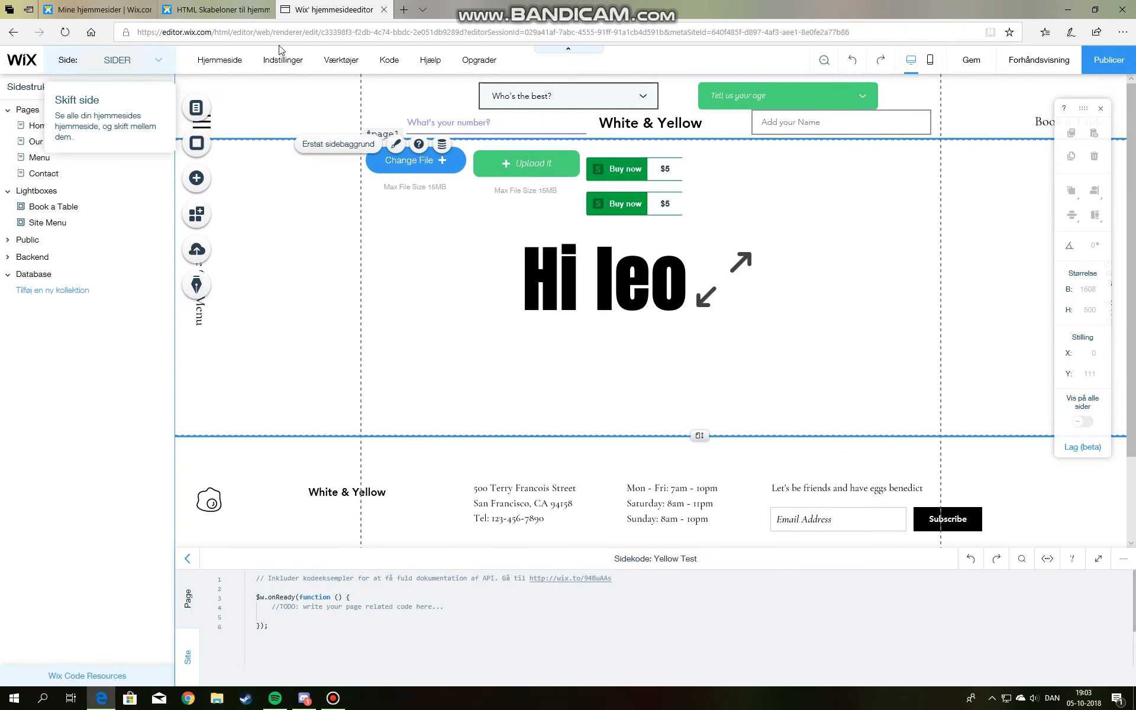
click(384, 10)
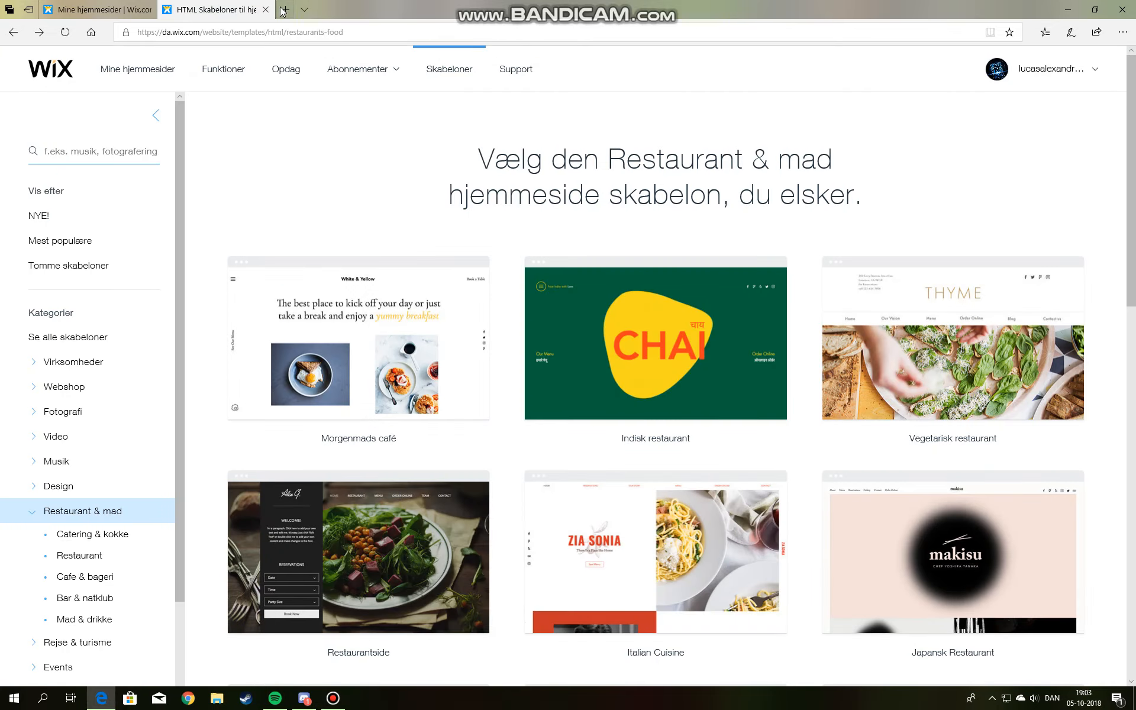
click(265, 10)
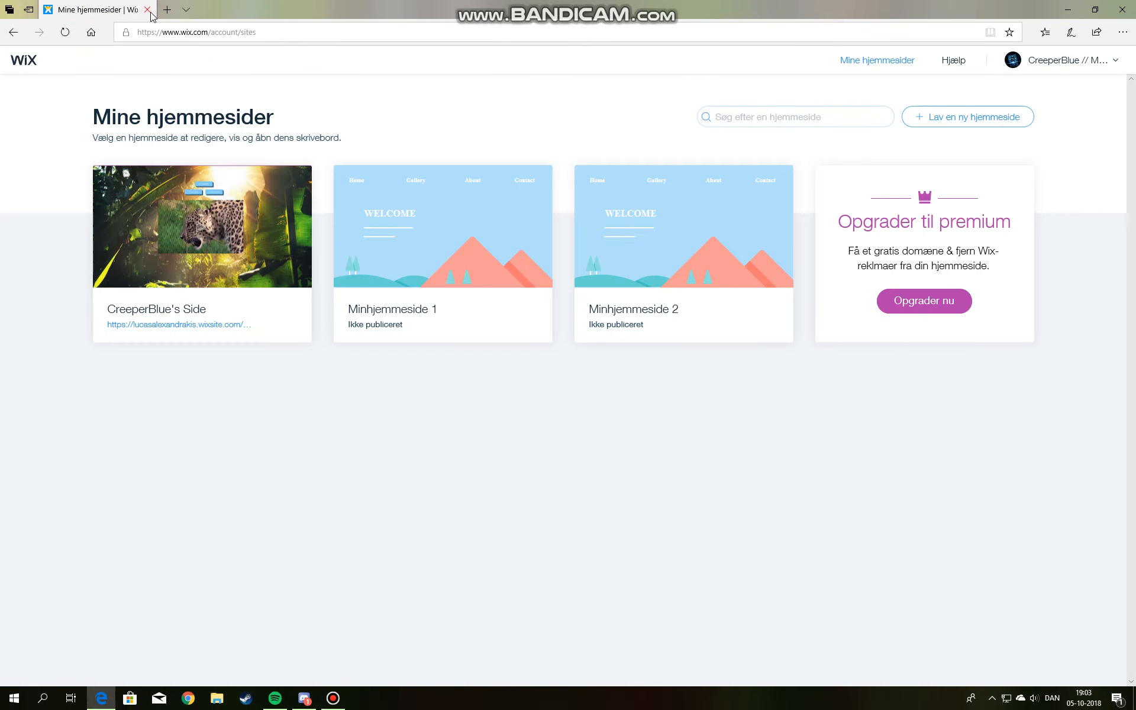
- Reload the list of sites and open Minhjemmeside 3 for editing from its dashboard
click(65, 32)
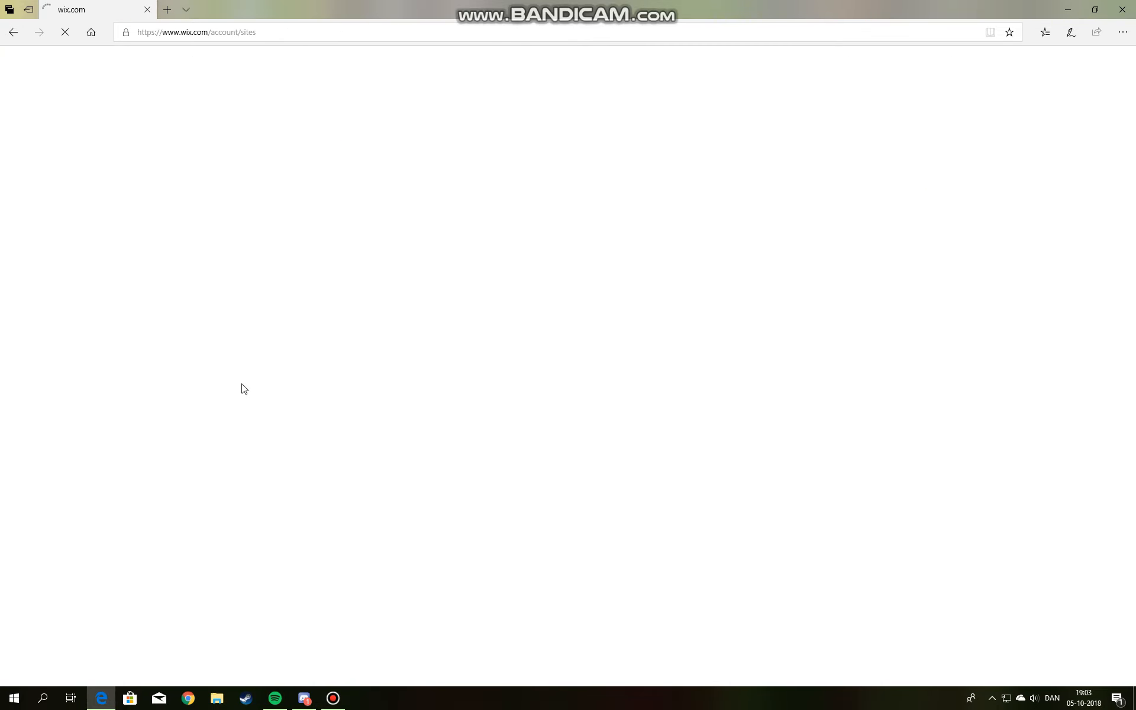
mouse_move(264, 218)
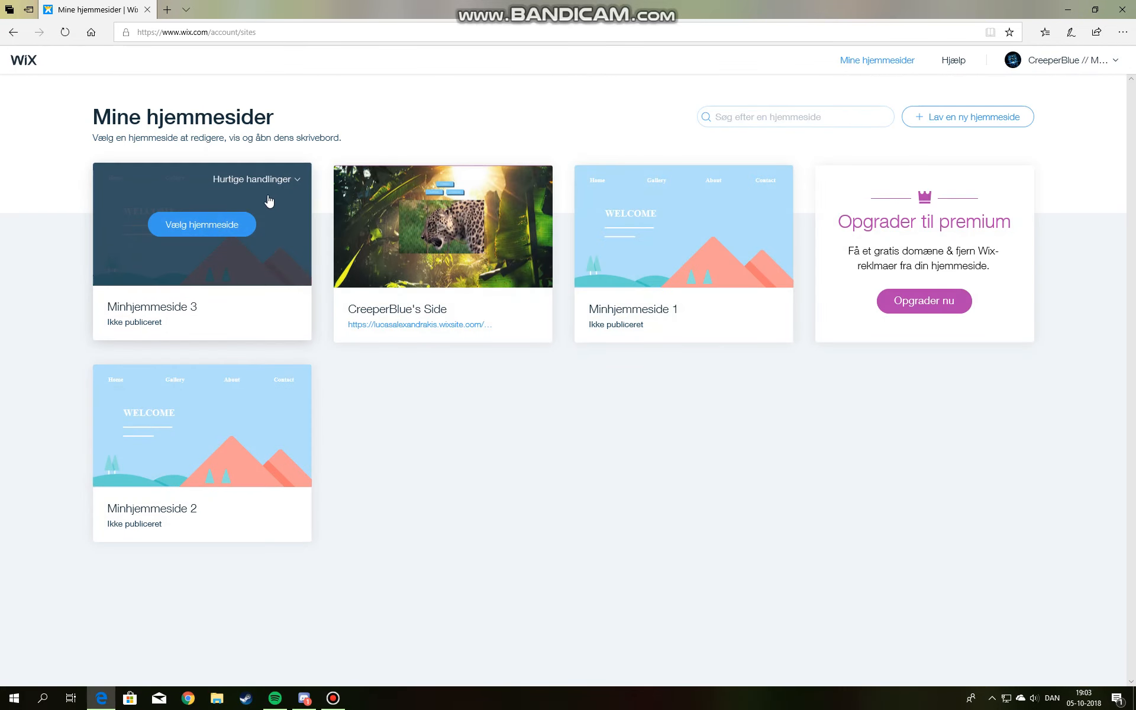
click(210, 221)
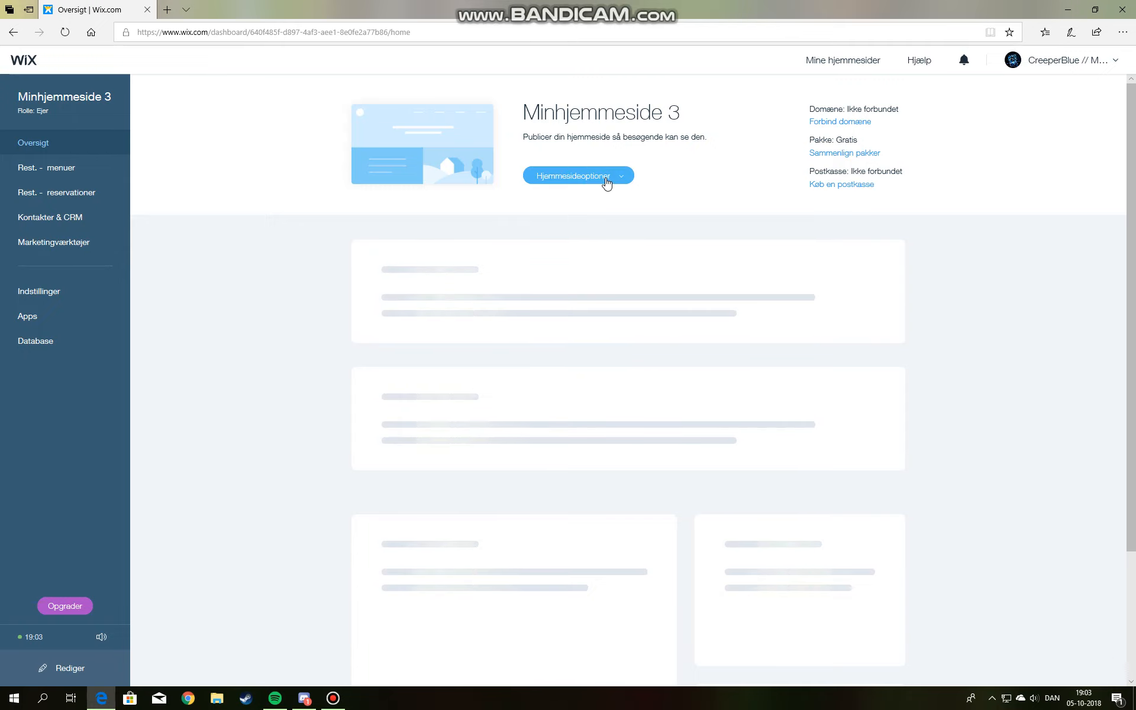
click(607, 177)
click(573, 209)
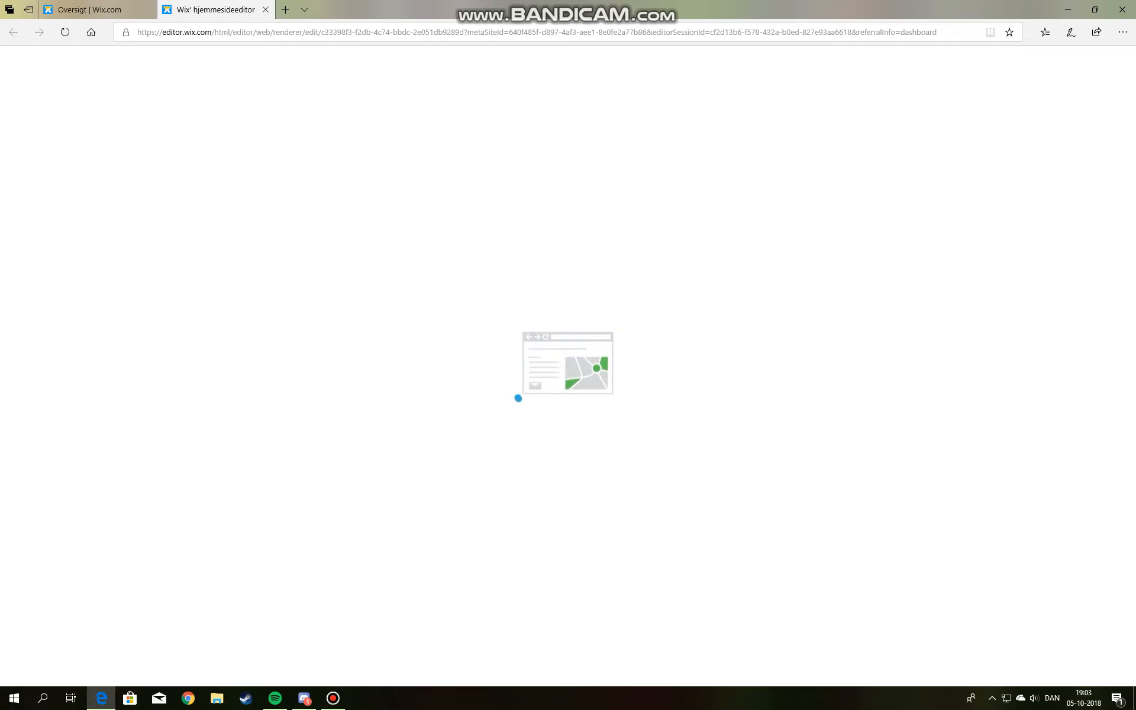
click(334, 699)
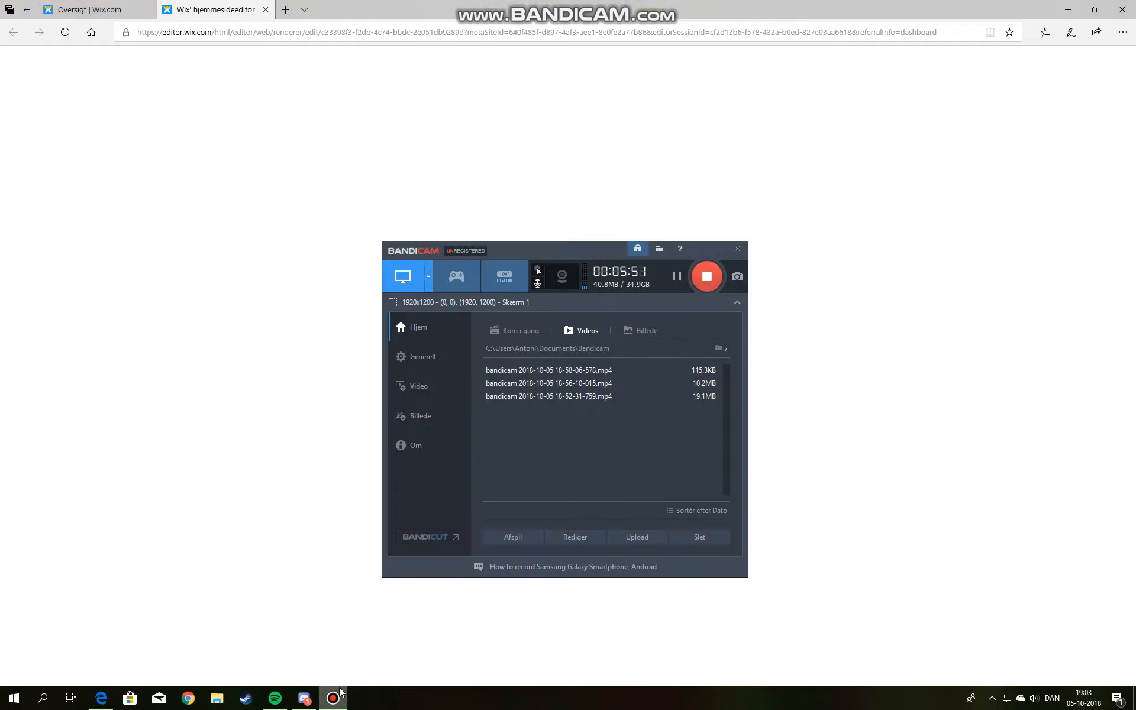
click(418, 611)
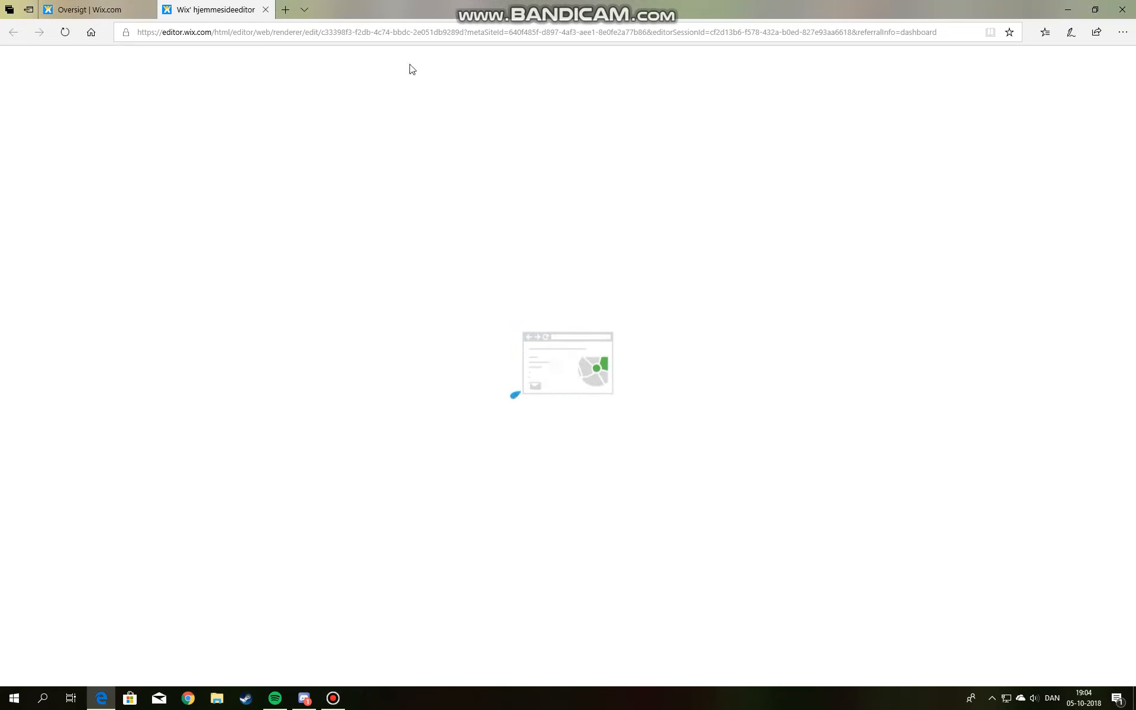
- View the Apps section of the Minhjemmeside 3 dashboard and the list of sites, and return to the editor
click(101, 9)
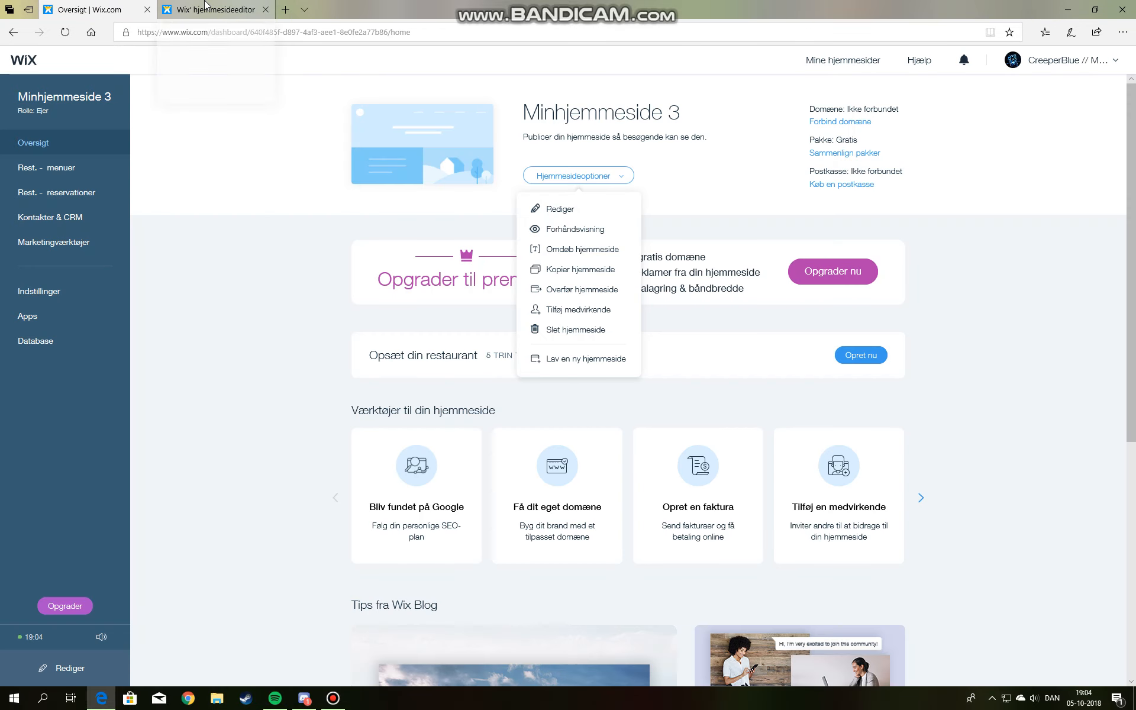
click(121, 314)
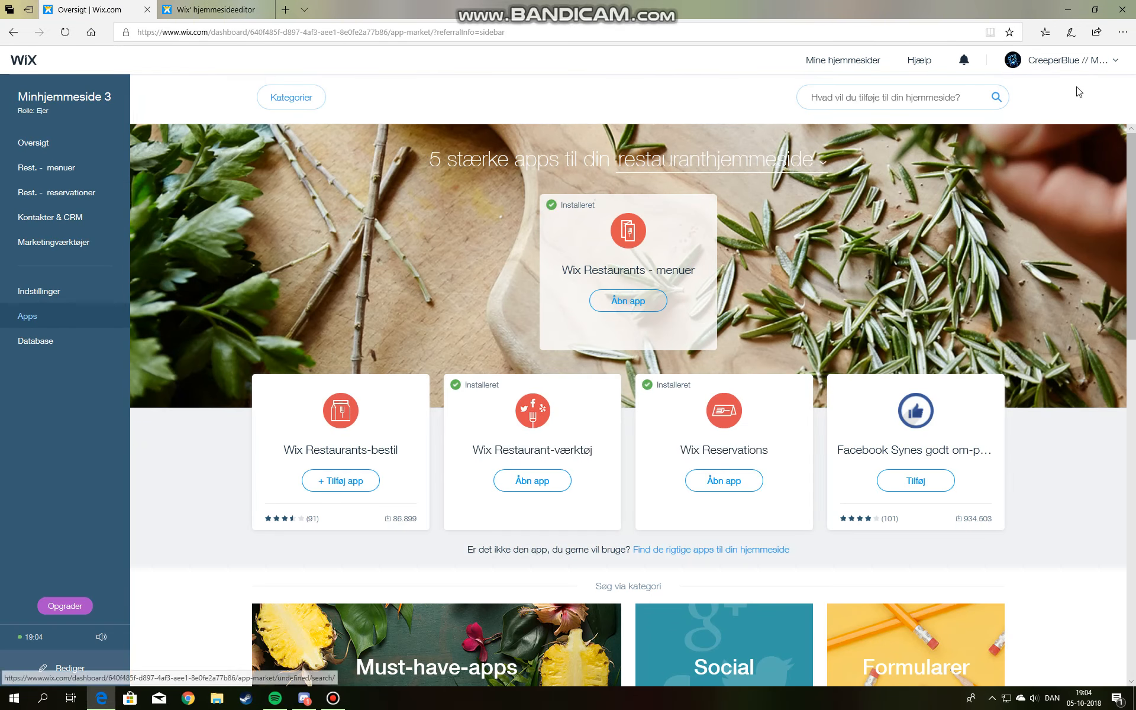
click(840, 59)
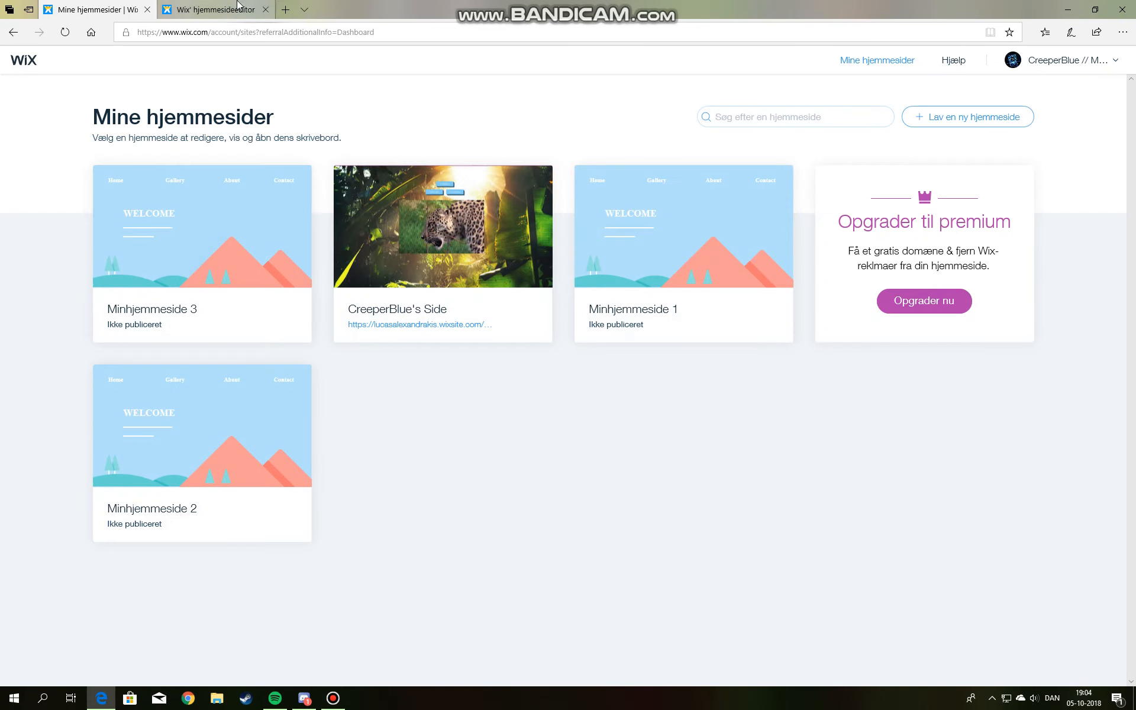
click(214, 10)
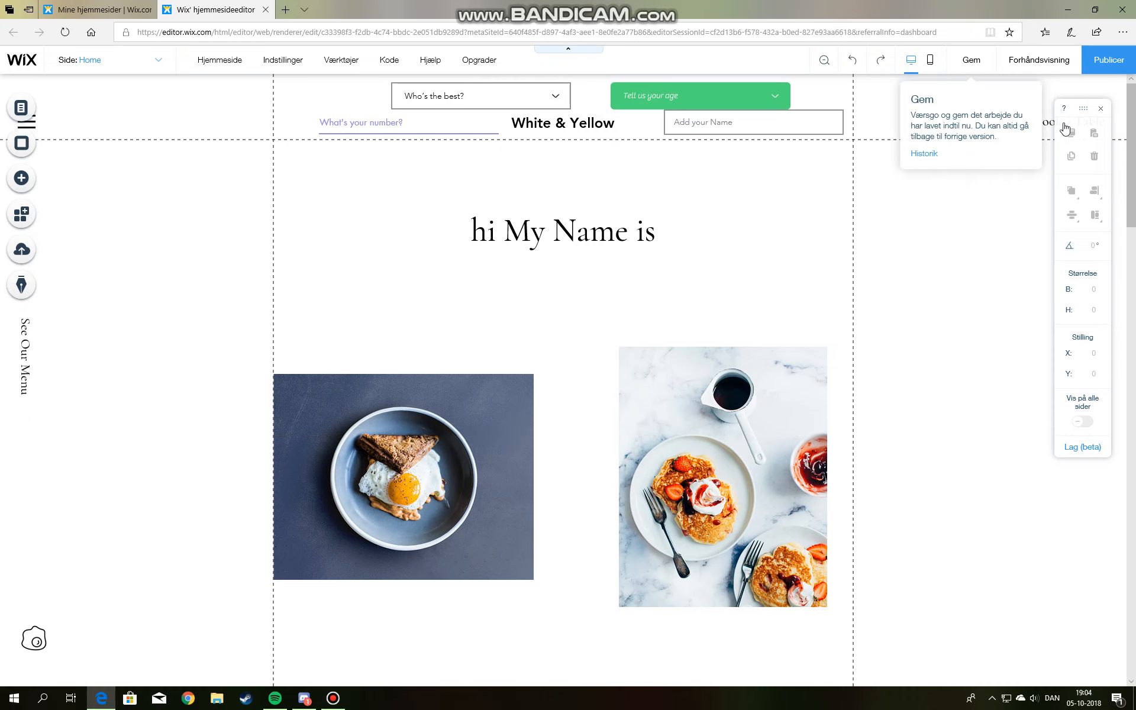
- Publish Minhjemmeside 3 and open the live website
click(1120, 67)
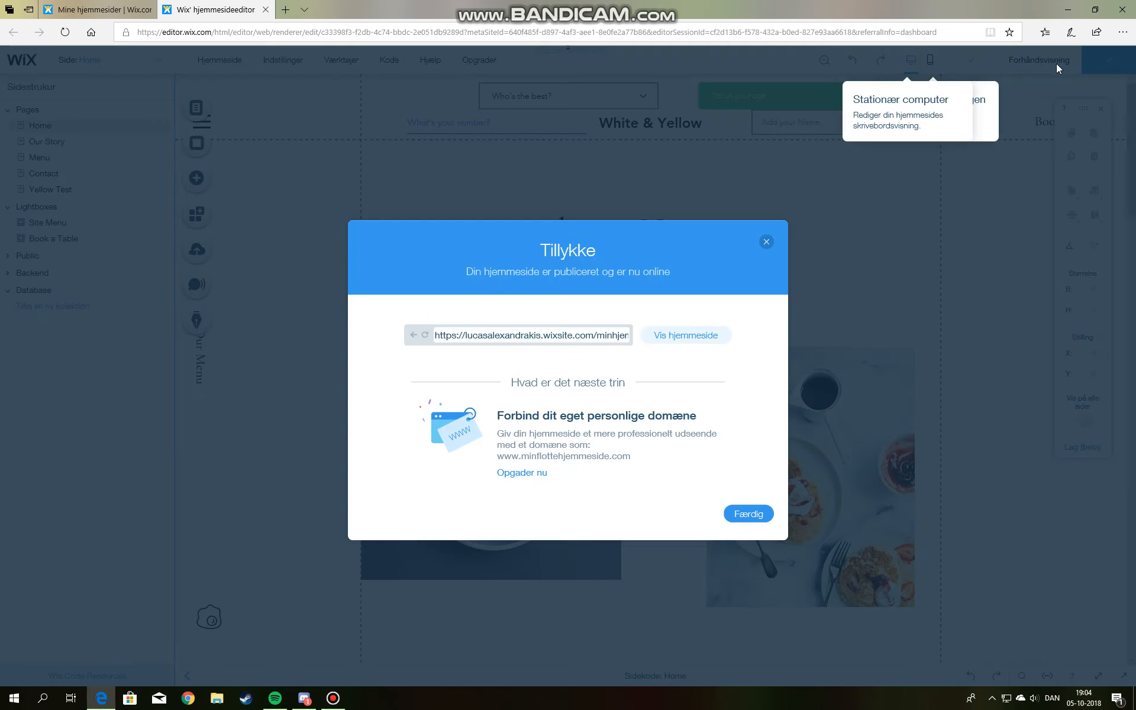
click(693, 338)
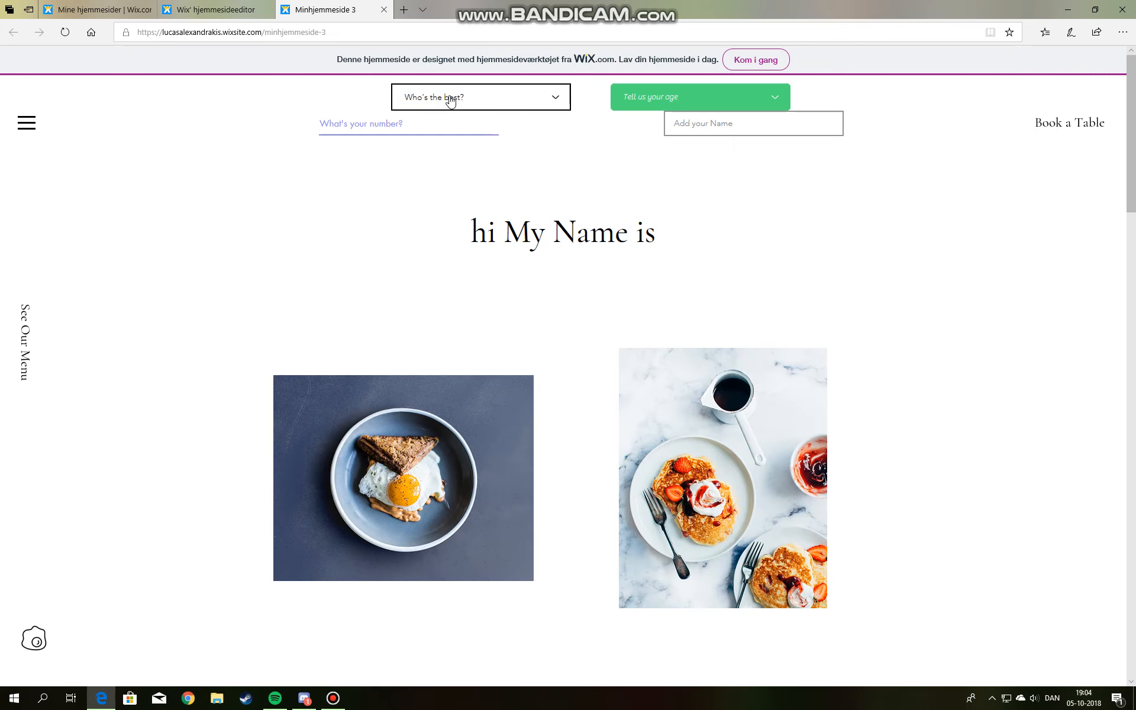
- Test the live page's header fields by choosing Kanye for "Who's the best?" and entering "4ter" as the name
click(451, 99)
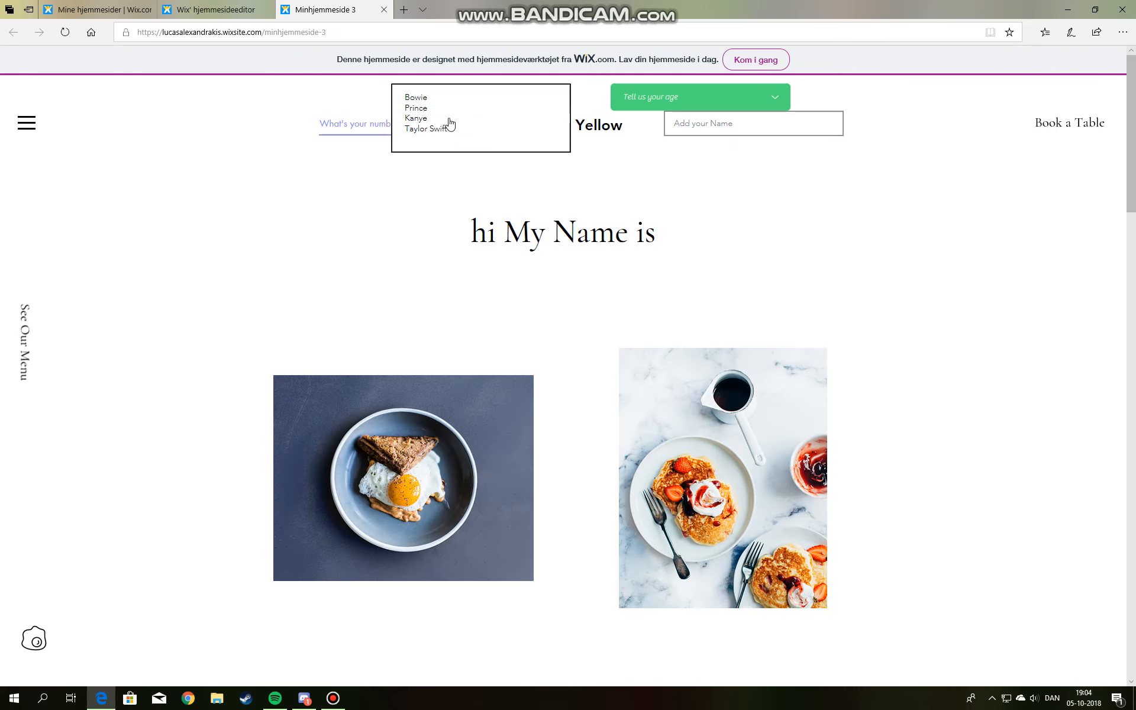
click(441, 118)
click(776, 123)
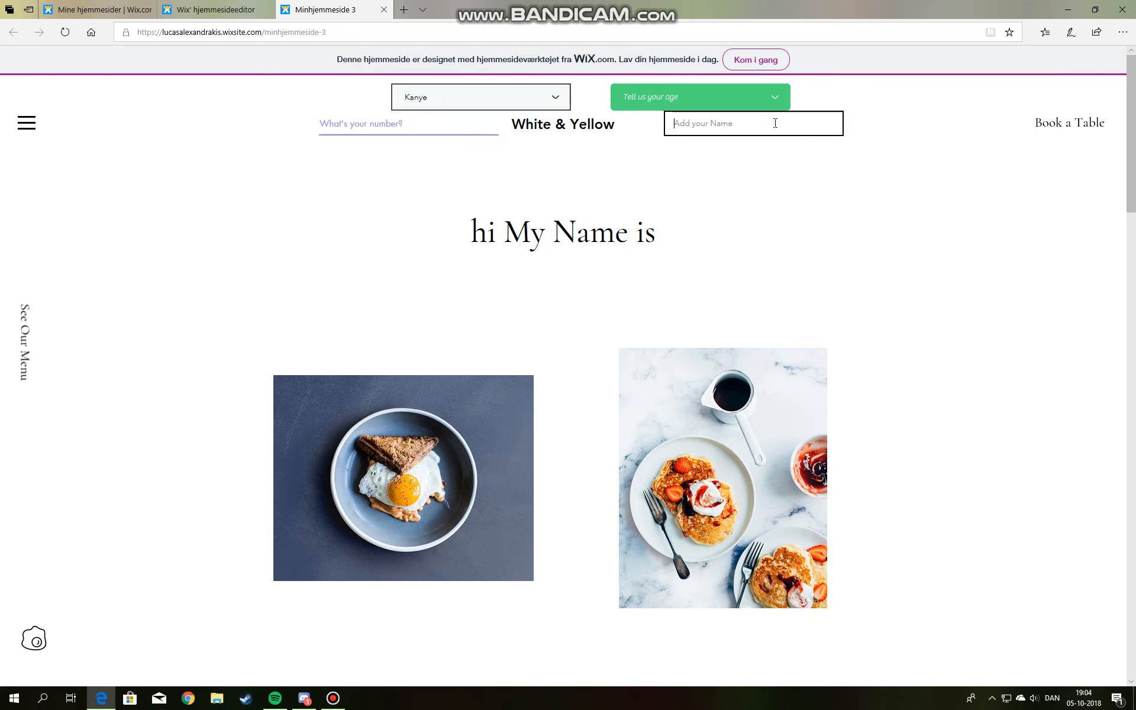
text(4ter)
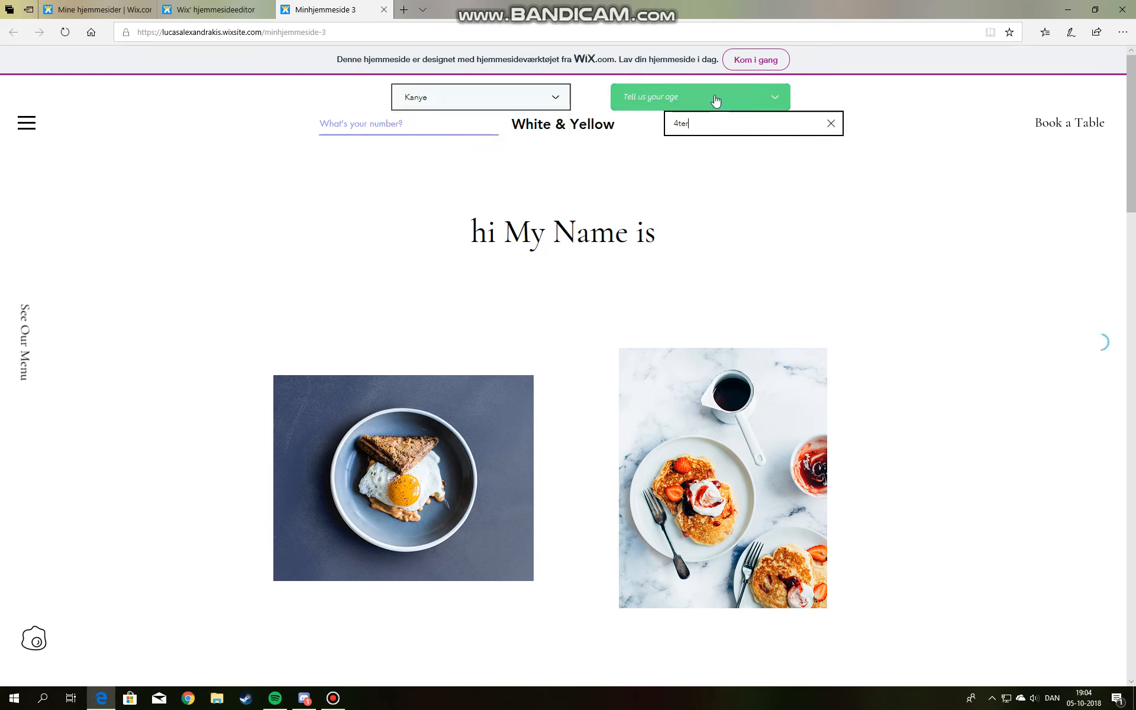
- Test the age field with 25-34 and the number field with "retre", and open the live site's navigation menu
click(716, 101)
click(710, 116)
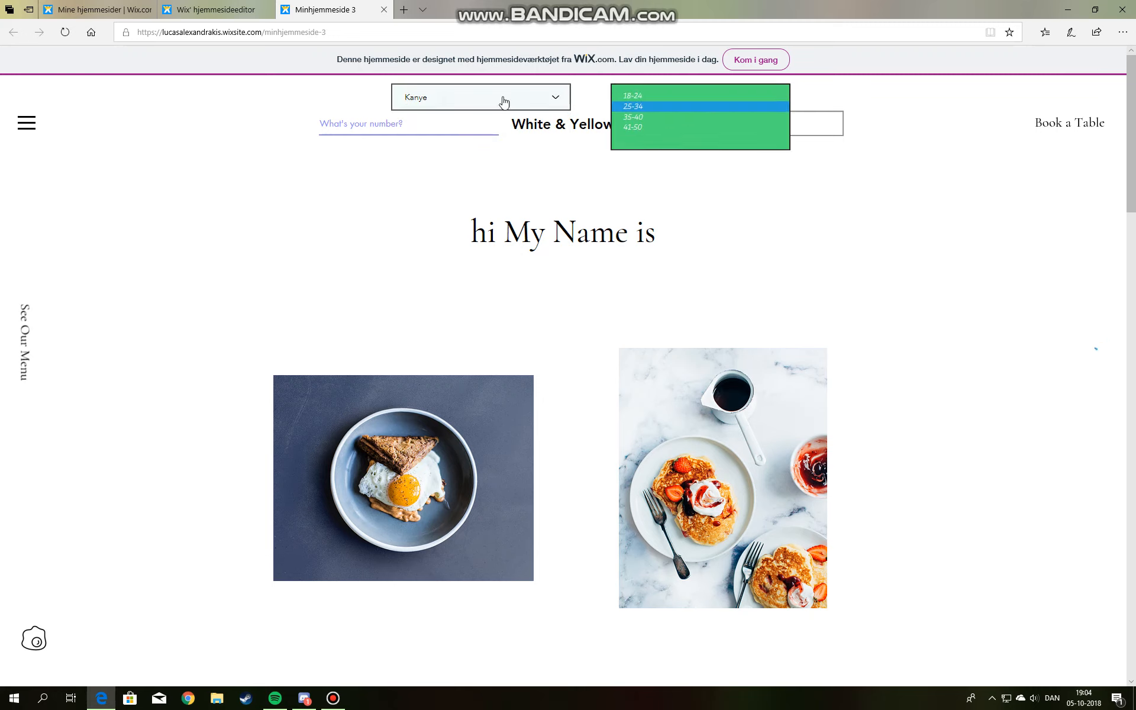
click(415, 133)
text(retre)
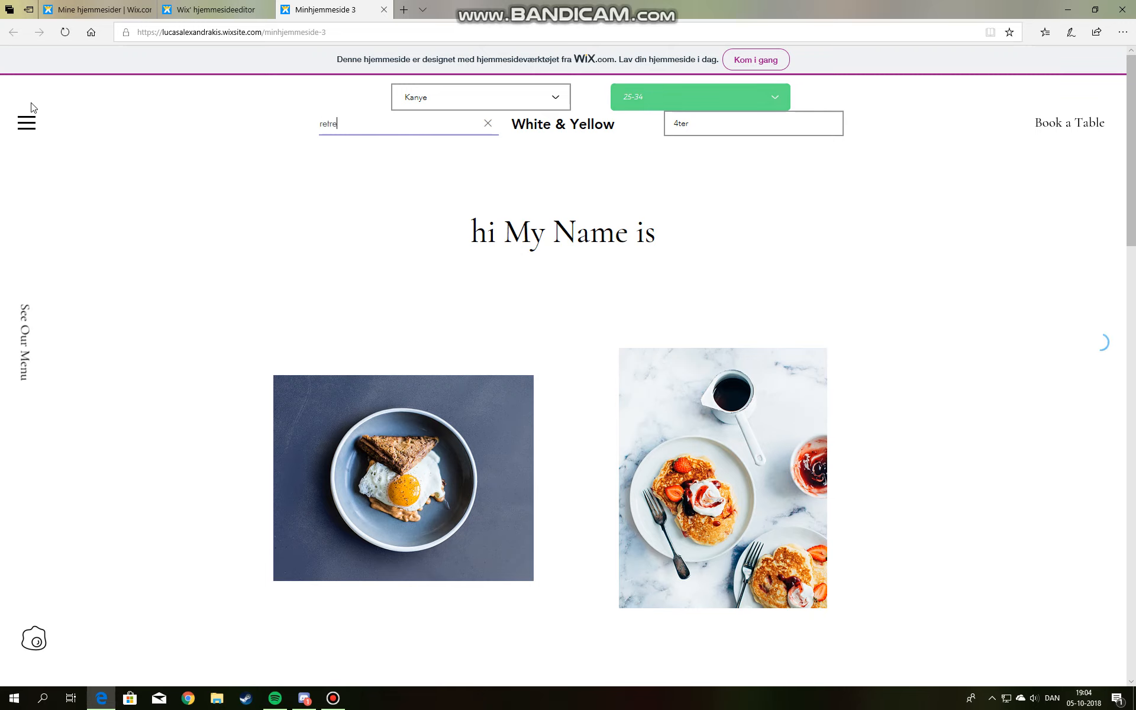
text(d)
click(191, 129)
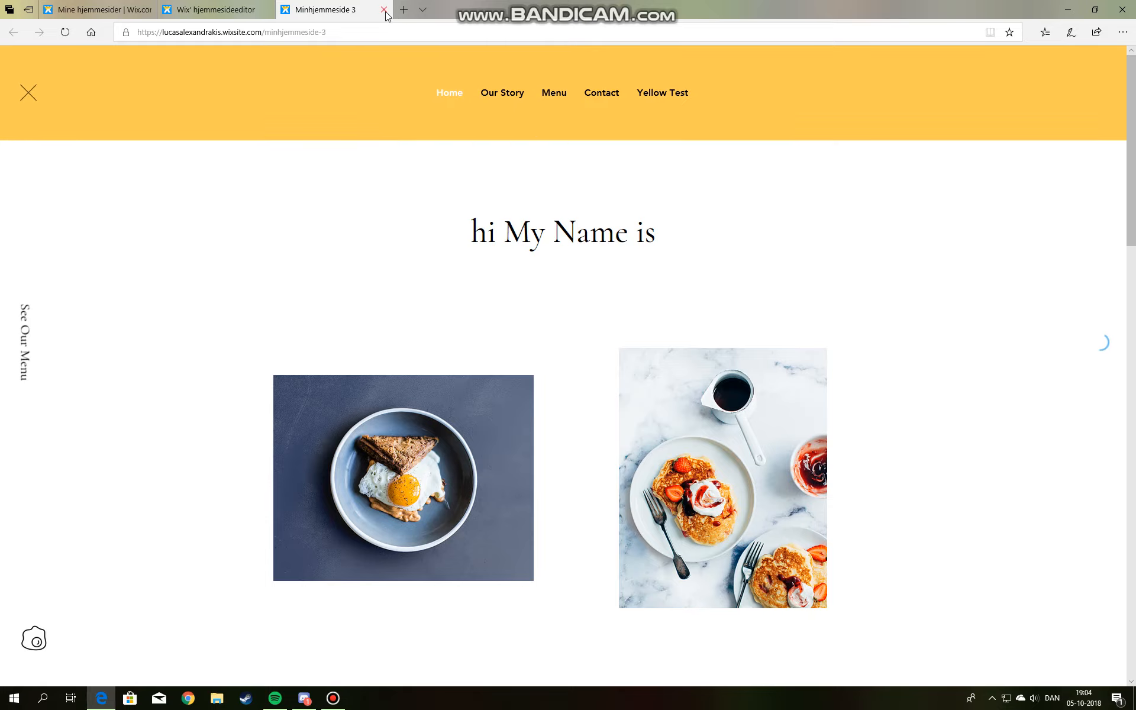
- Close the live website, dismiss the publish confirmation and close the site editor
key(ctrl+w)
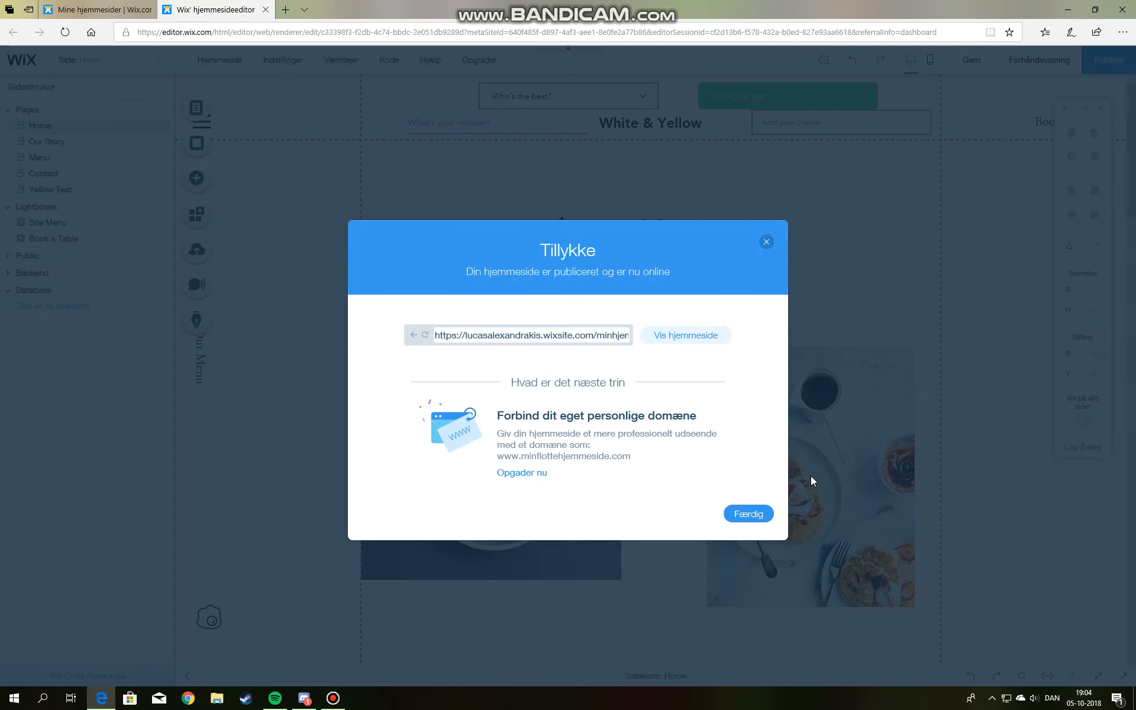
click(766, 242)
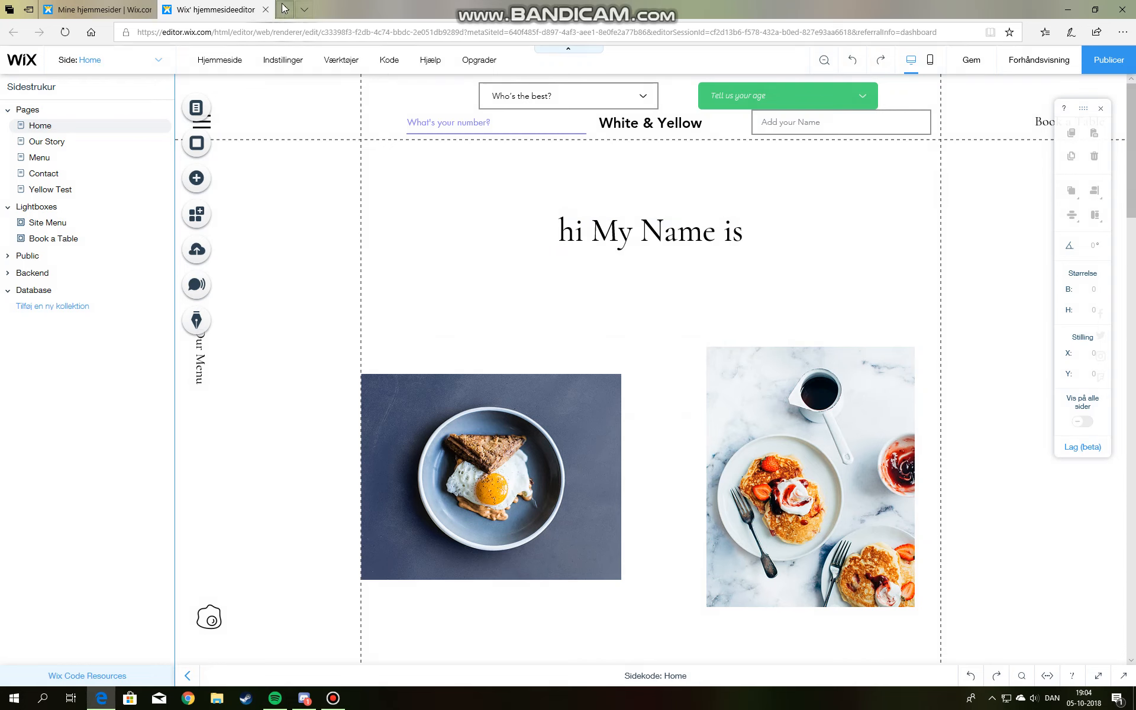
click(266, 10)
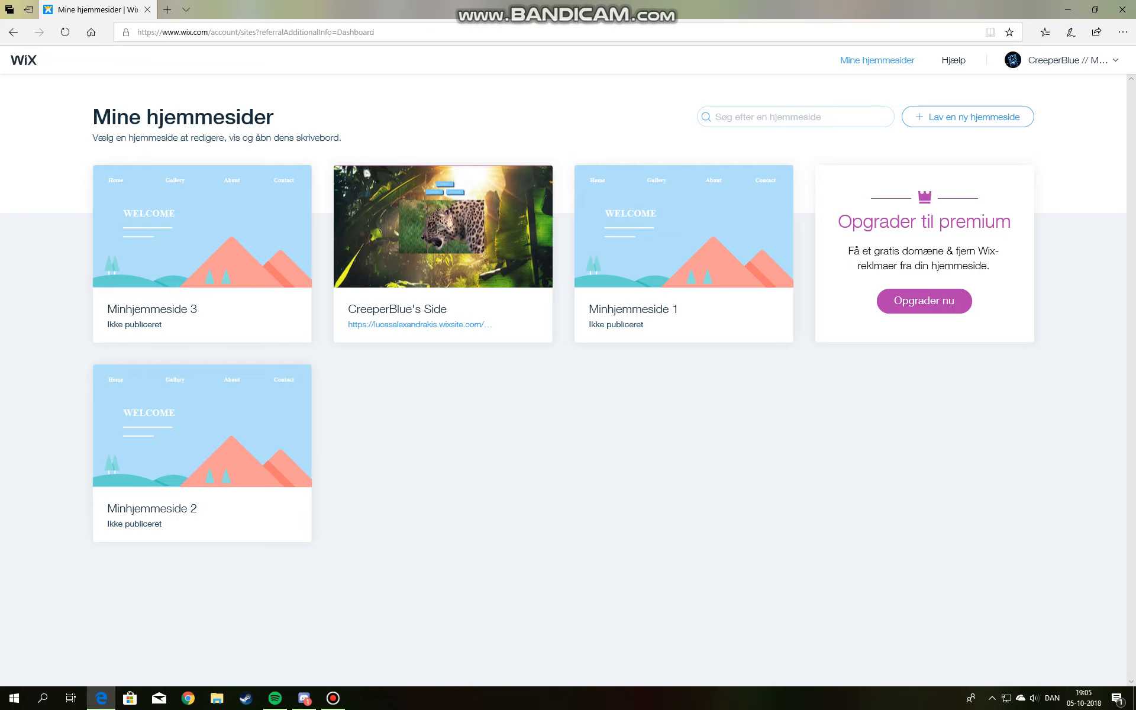
click(333, 698)
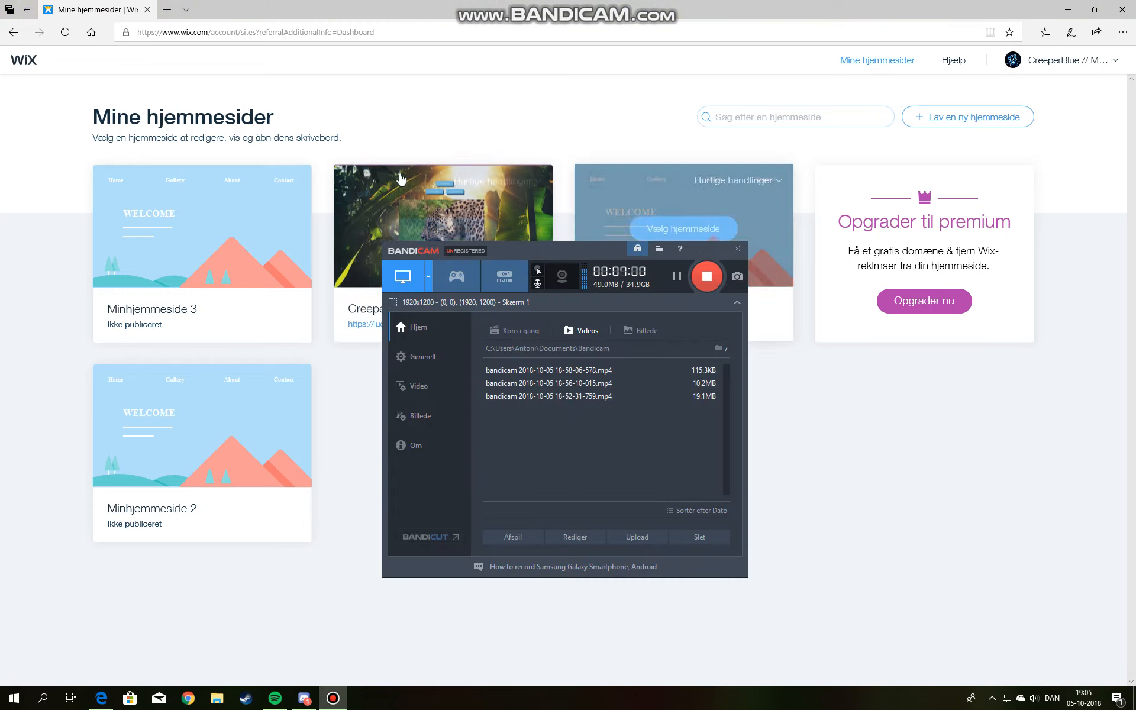